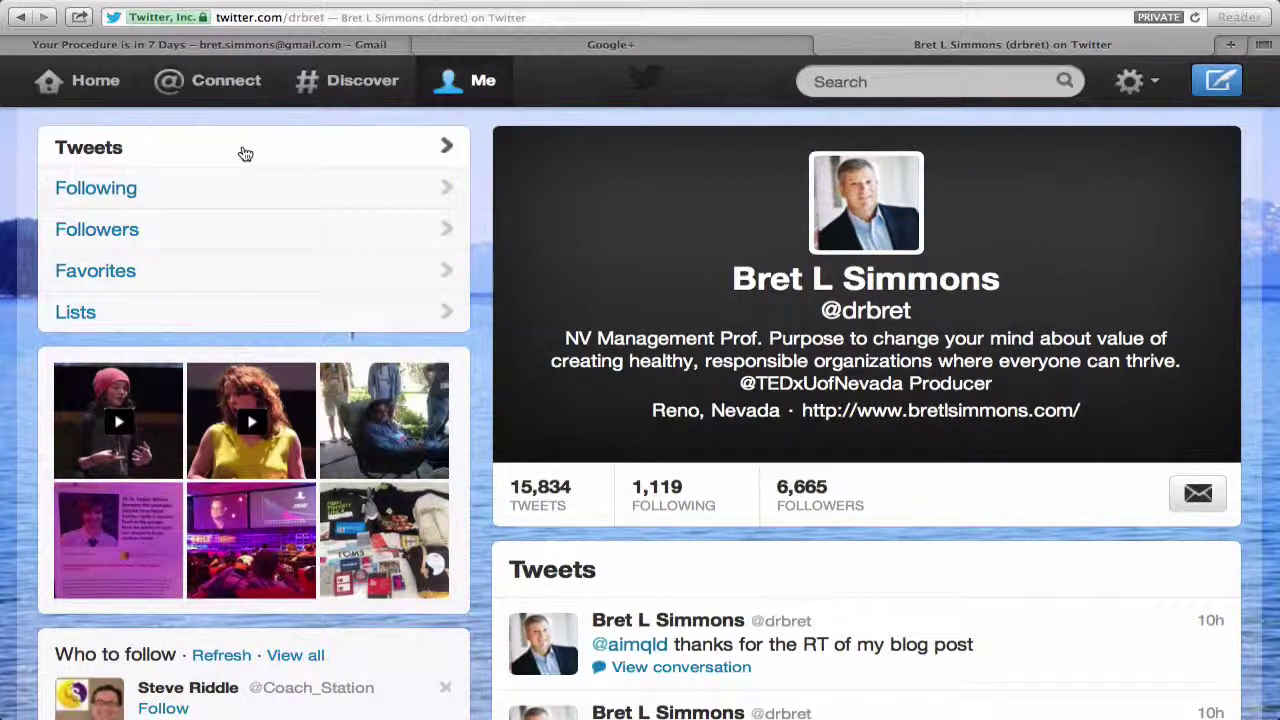
mouse_move(560, 191)
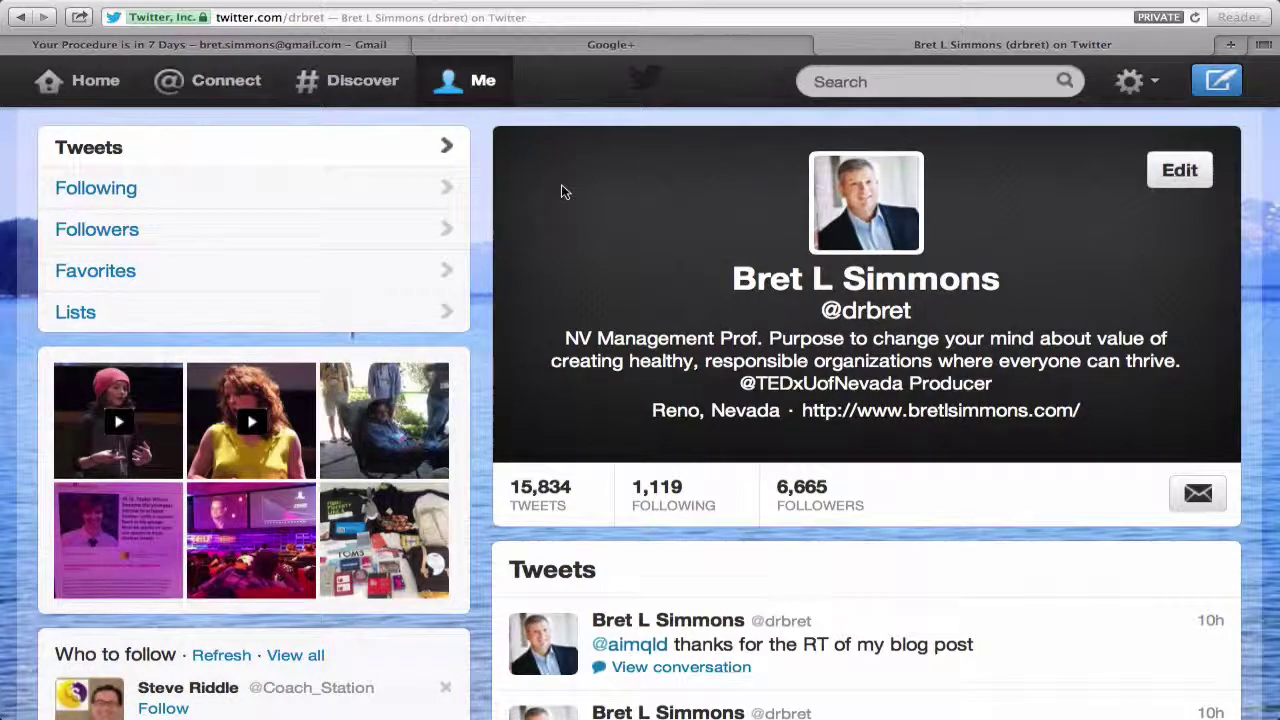
scroll(613, 236, down, 7)
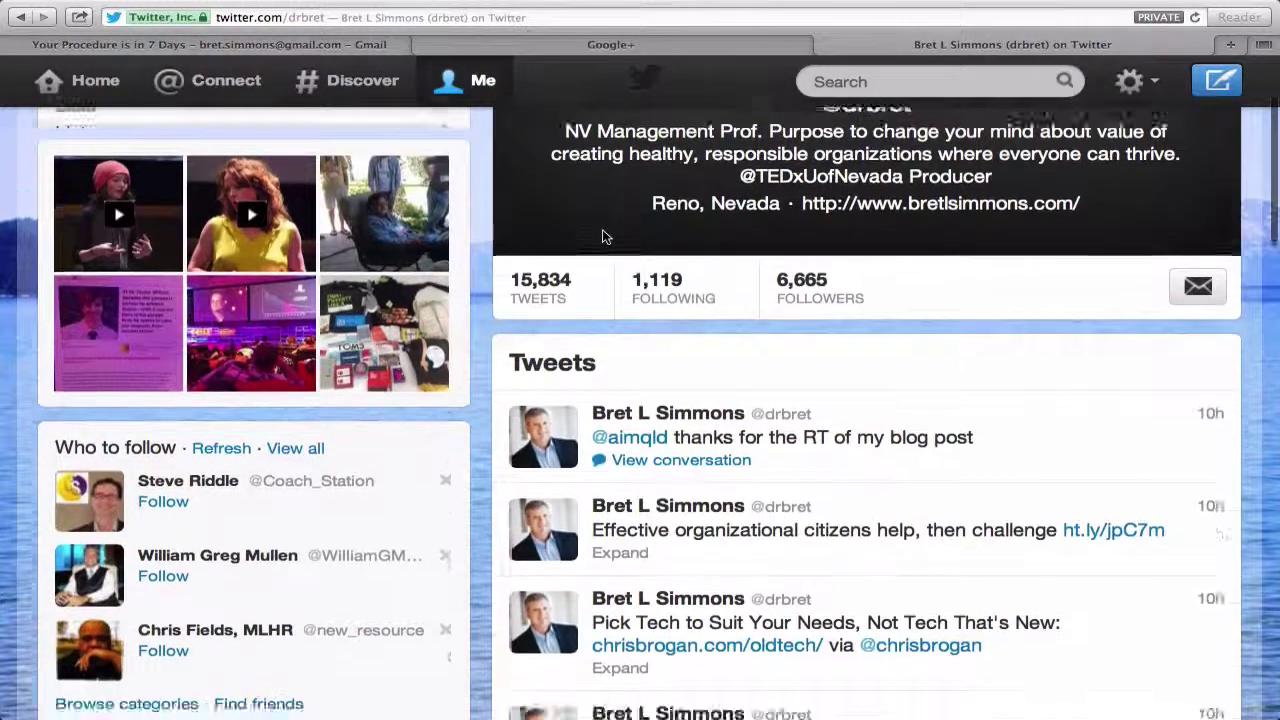
scroll(603, 236, up, 6)
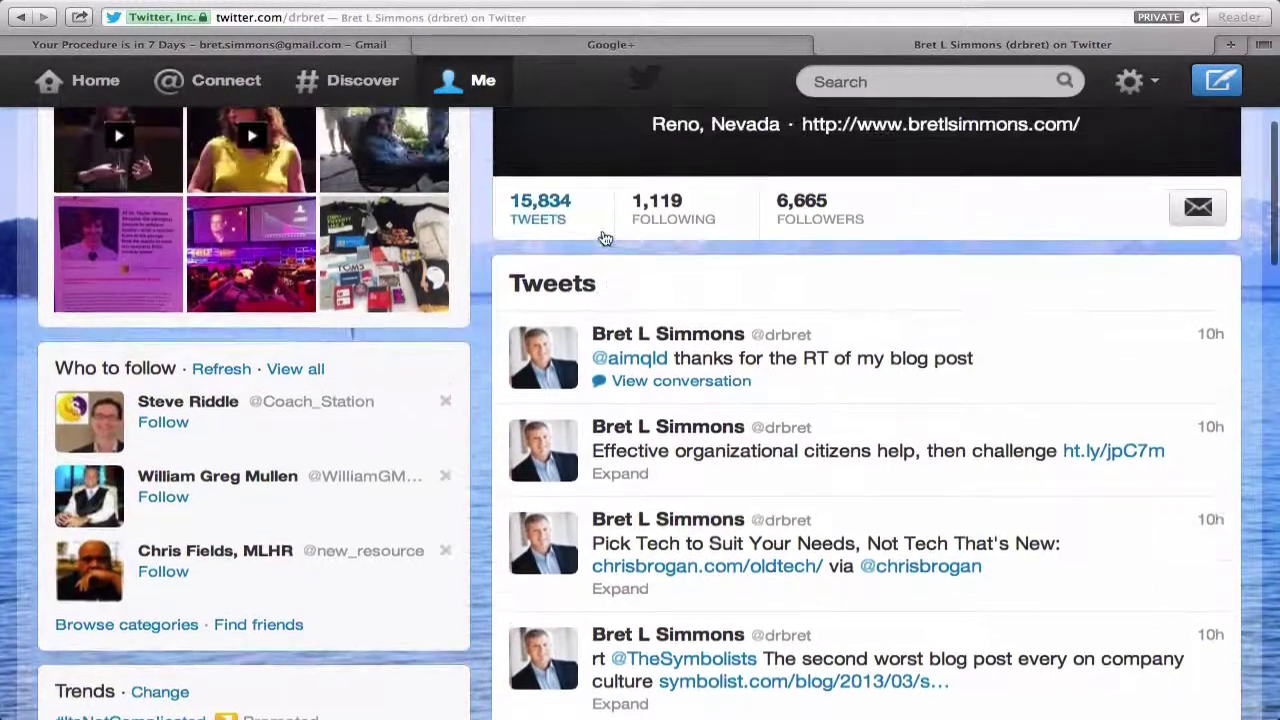
scroll(603, 236, up, 1)
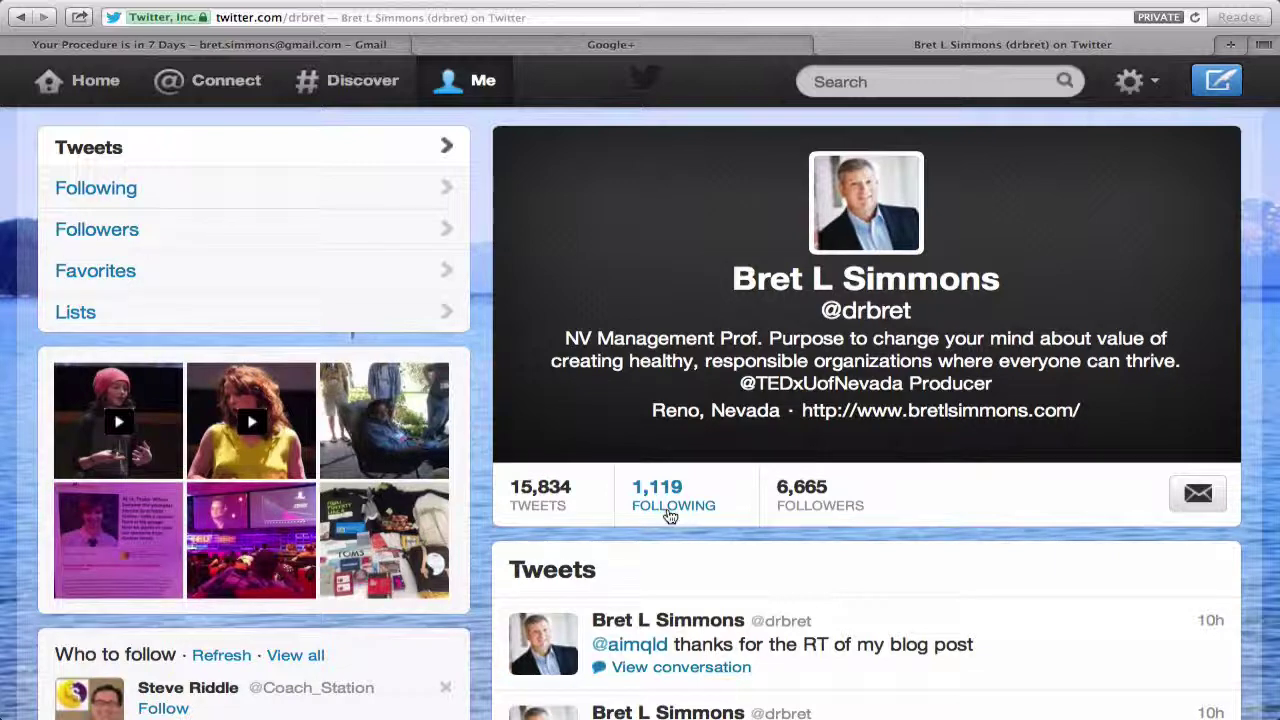
mouse_move(669, 432)
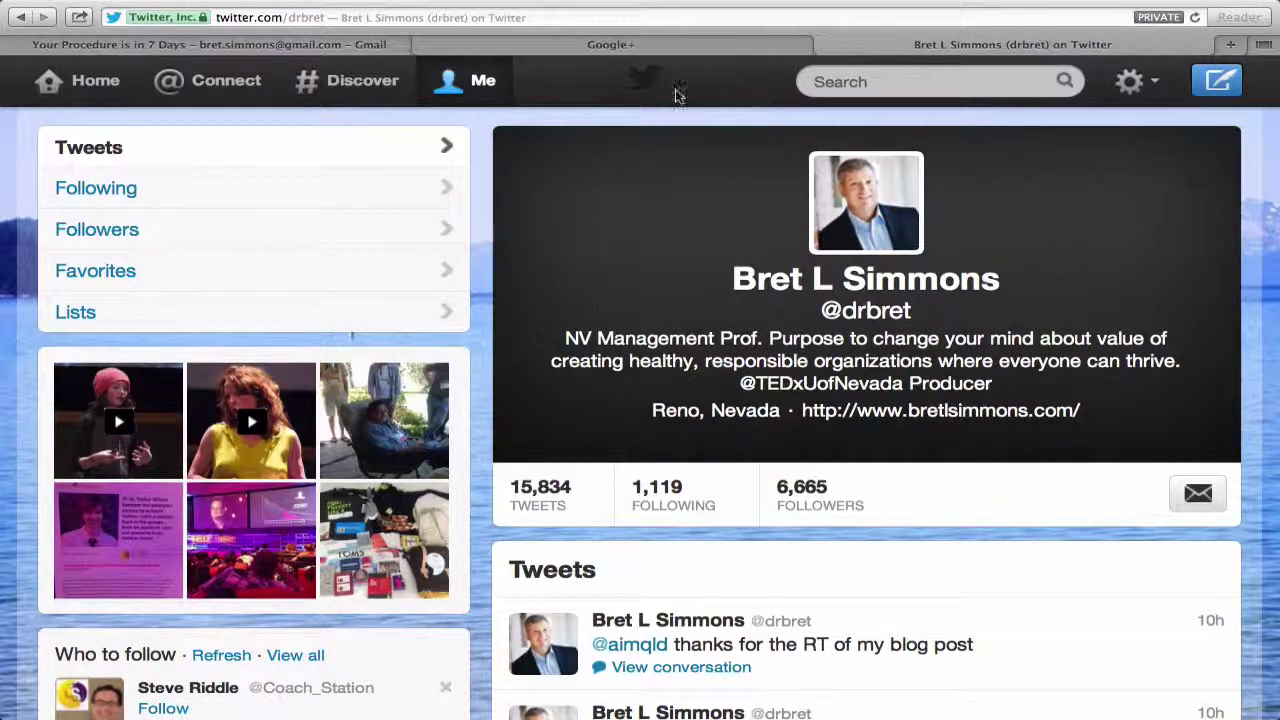
Pick the BADM726Sp13 circle under More in Google+ and scroll through its posts
click(671, 49)
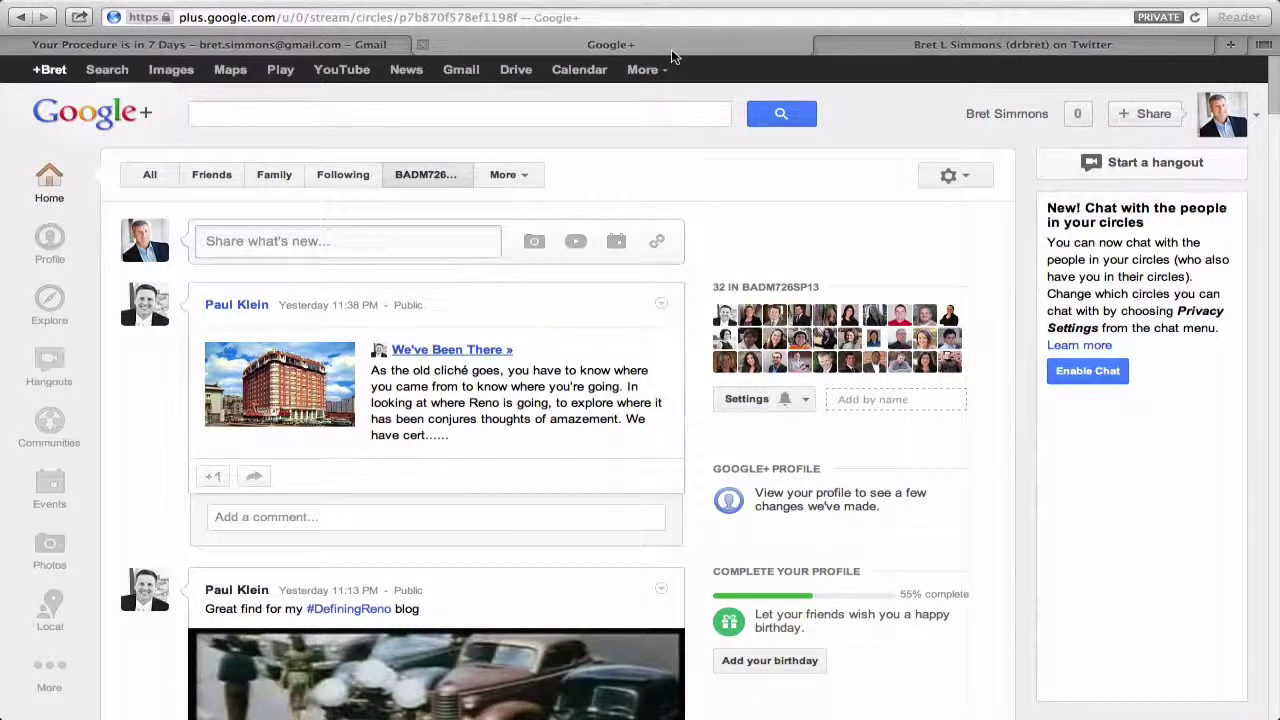
click(521, 175)
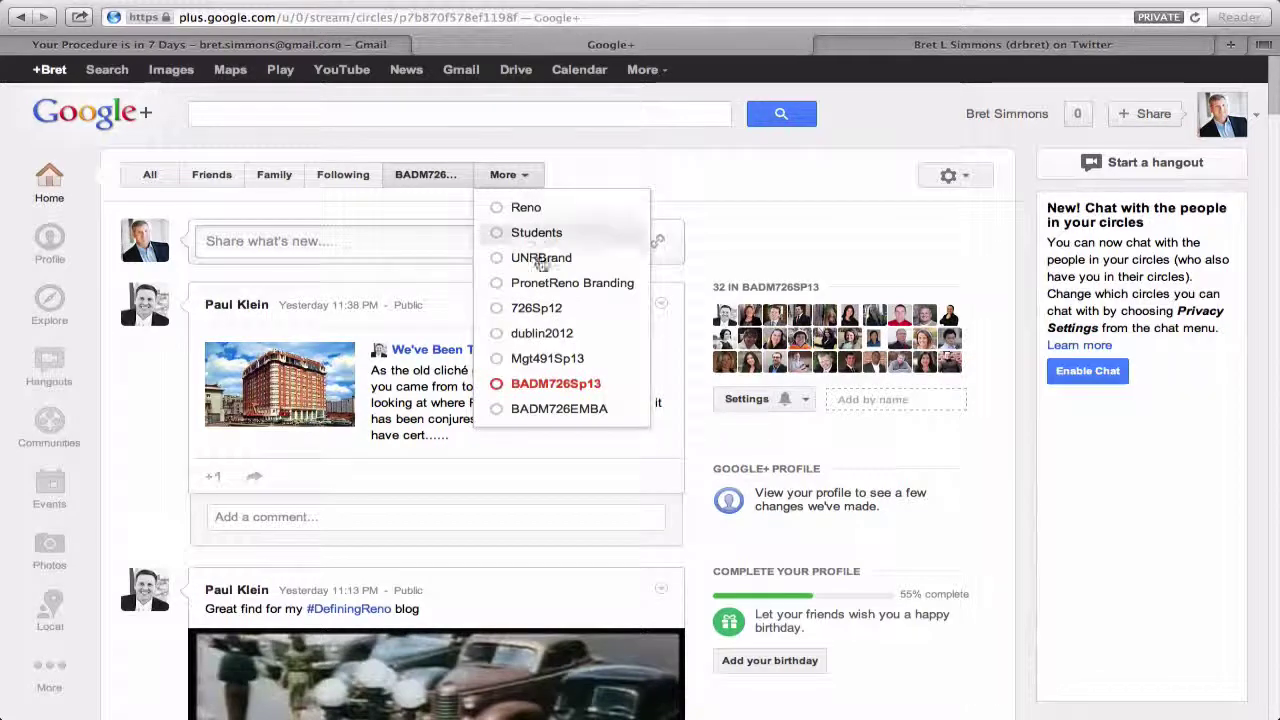
click(550, 385)
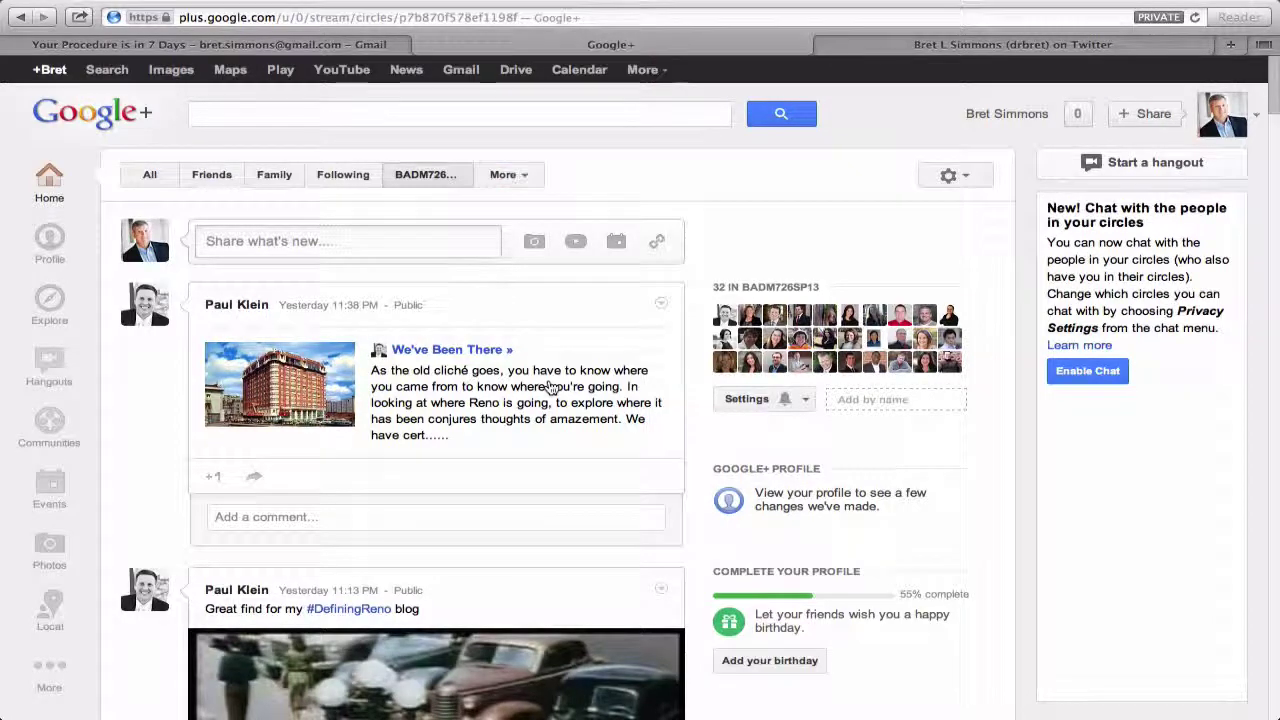
scroll(550, 388, down, 5)
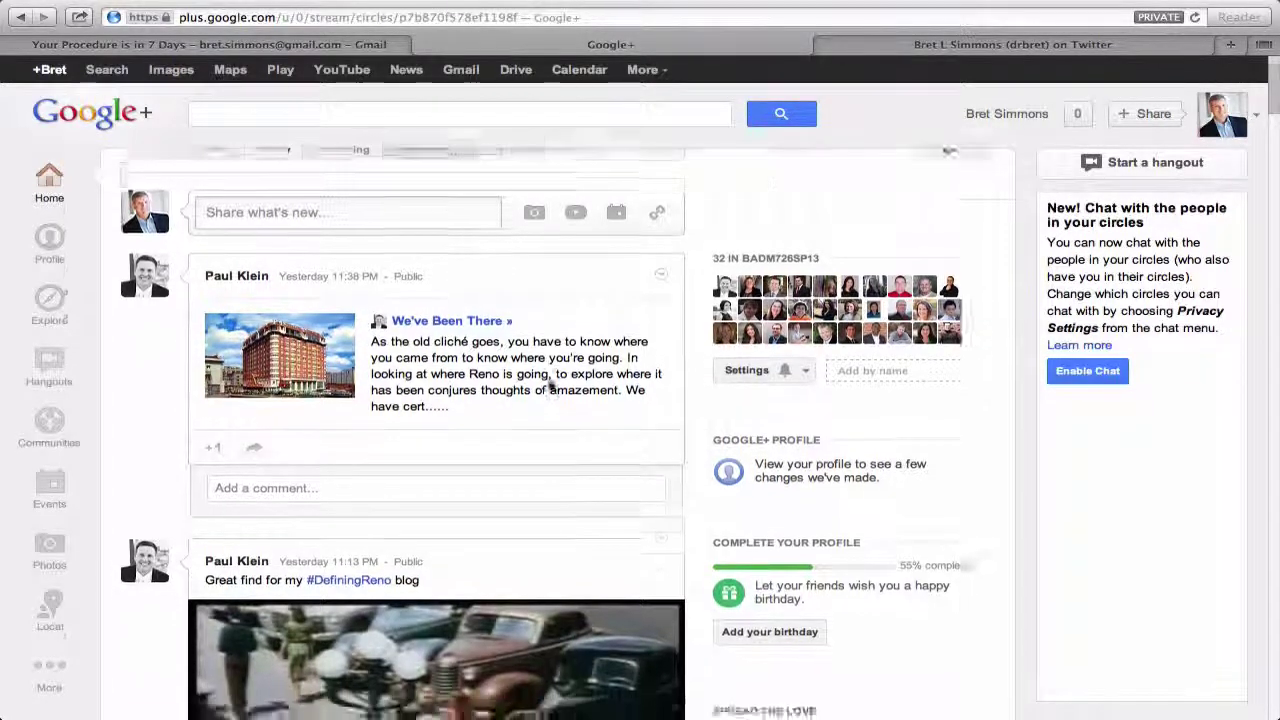
scroll(550, 388, down, 7)
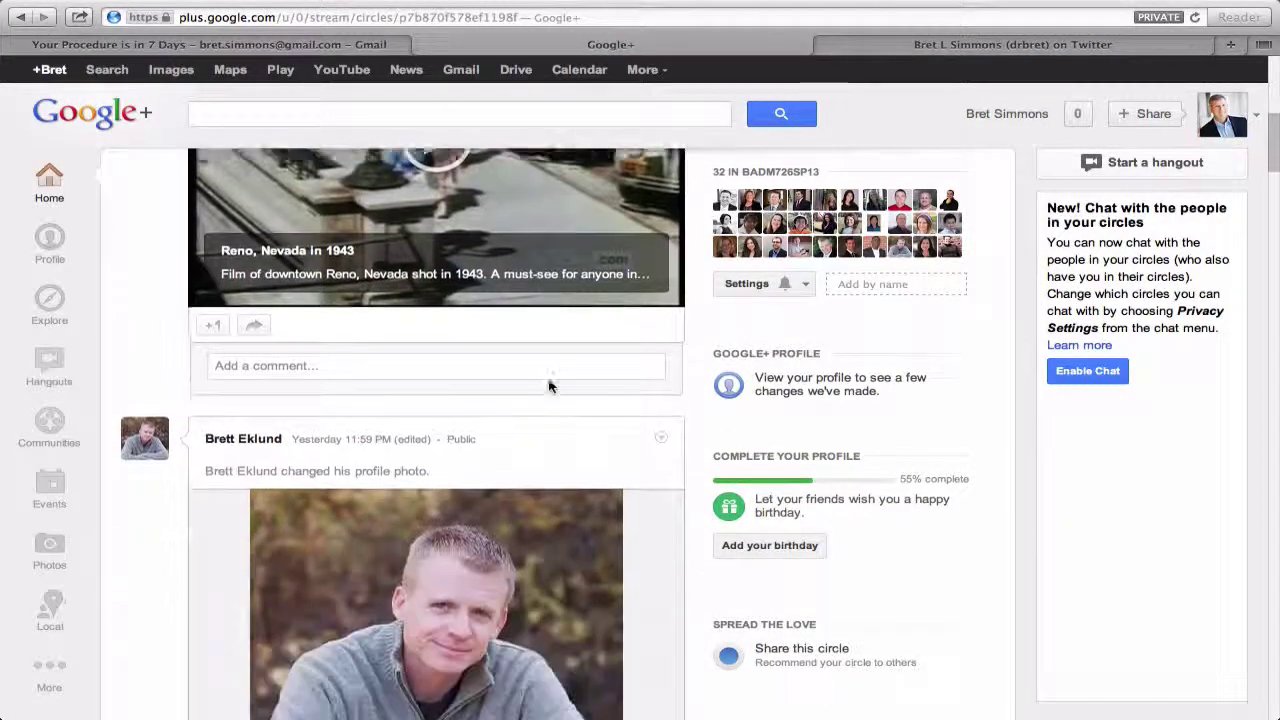
scroll(550, 388, down, 7)
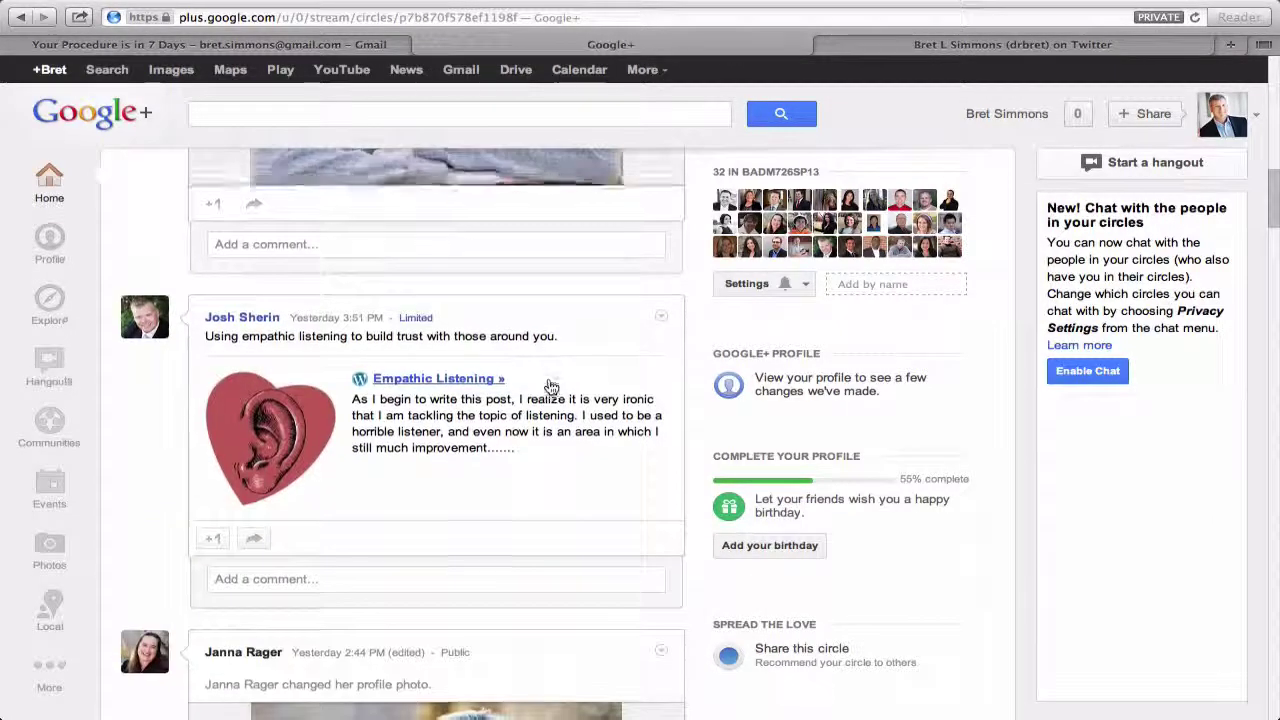
scroll(550, 388, down, 5)
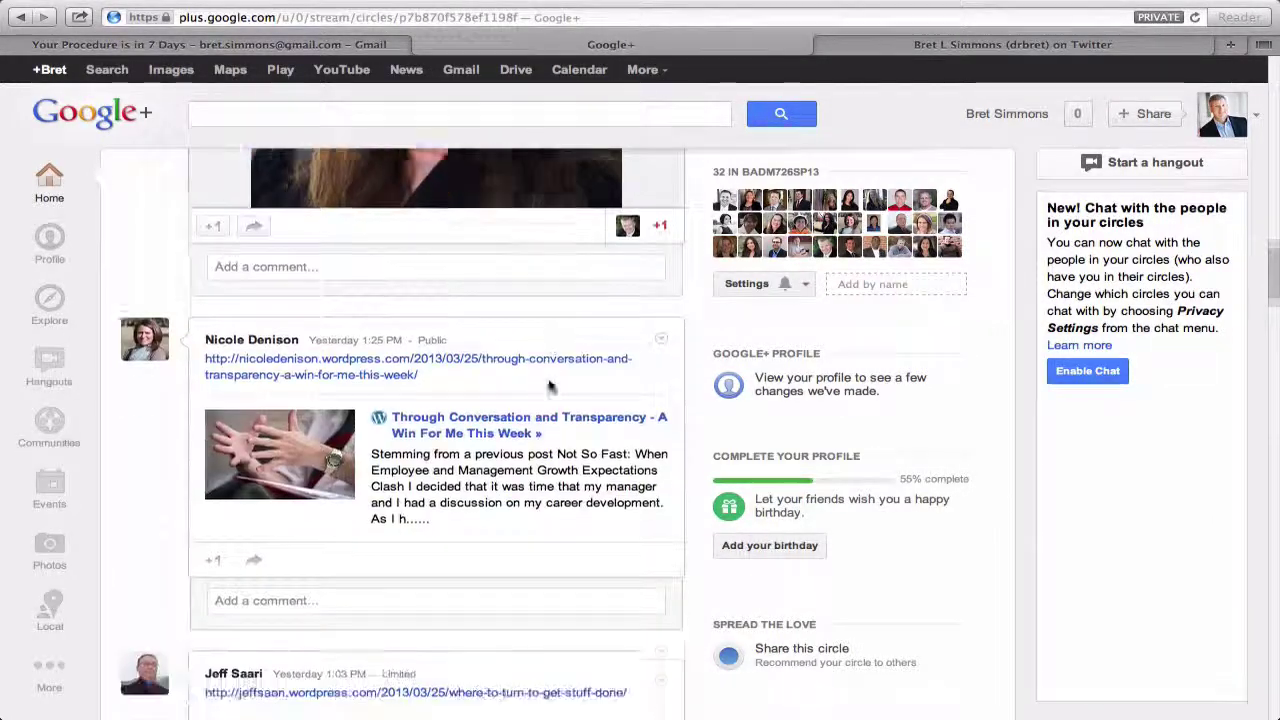
scroll(548, 386, up, 3)
scroll(548, 386, up, 4)
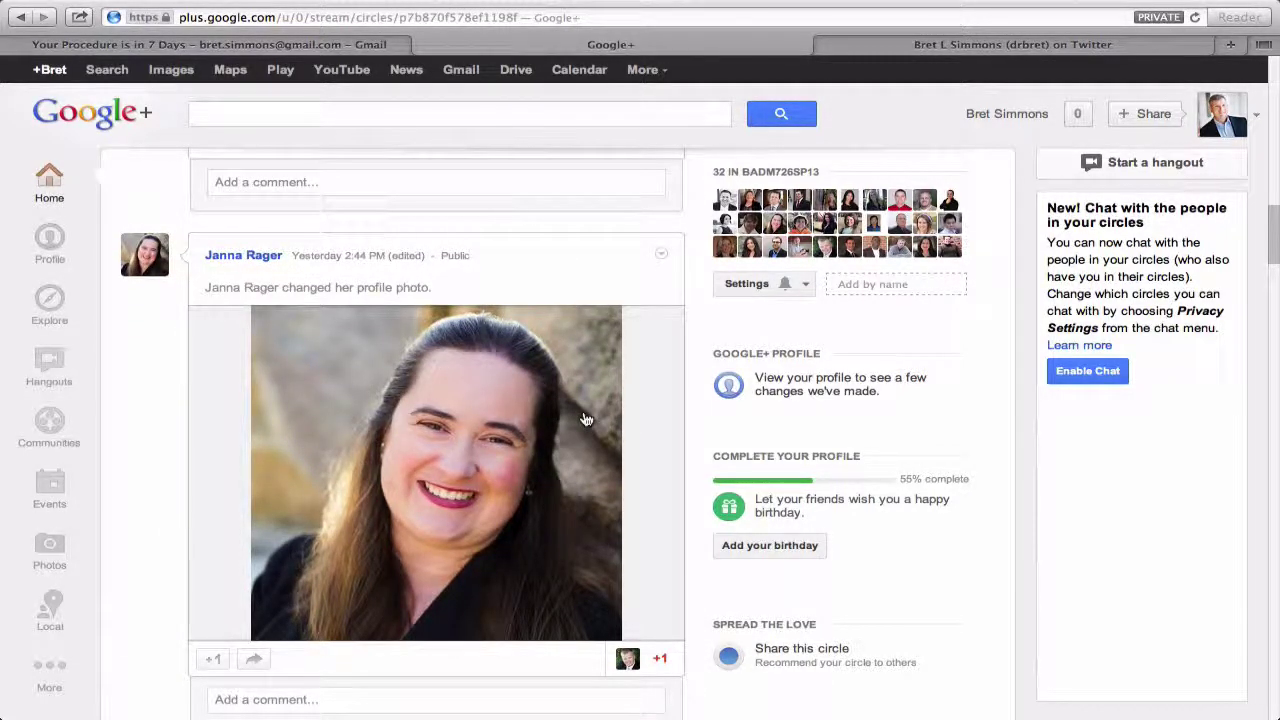
scroll(586, 418, up, 3)
scroll(586, 418, up, 4)
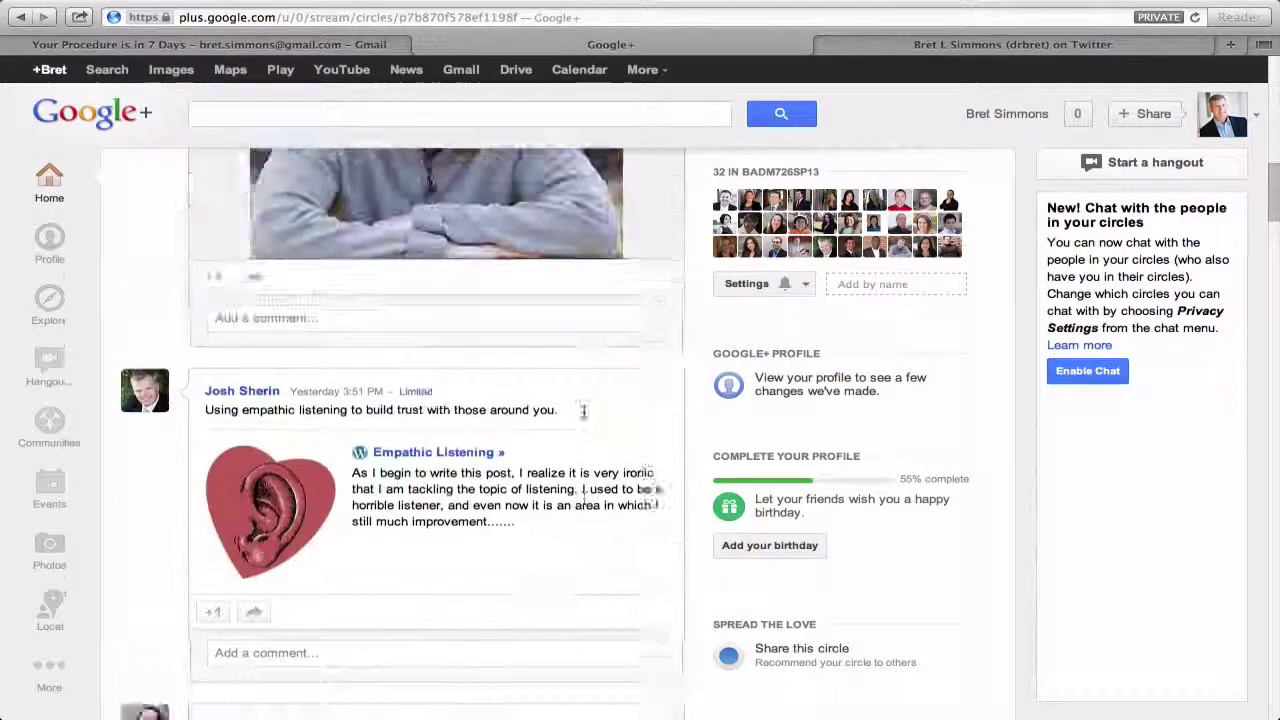
scroll(586, 418, up, 8)
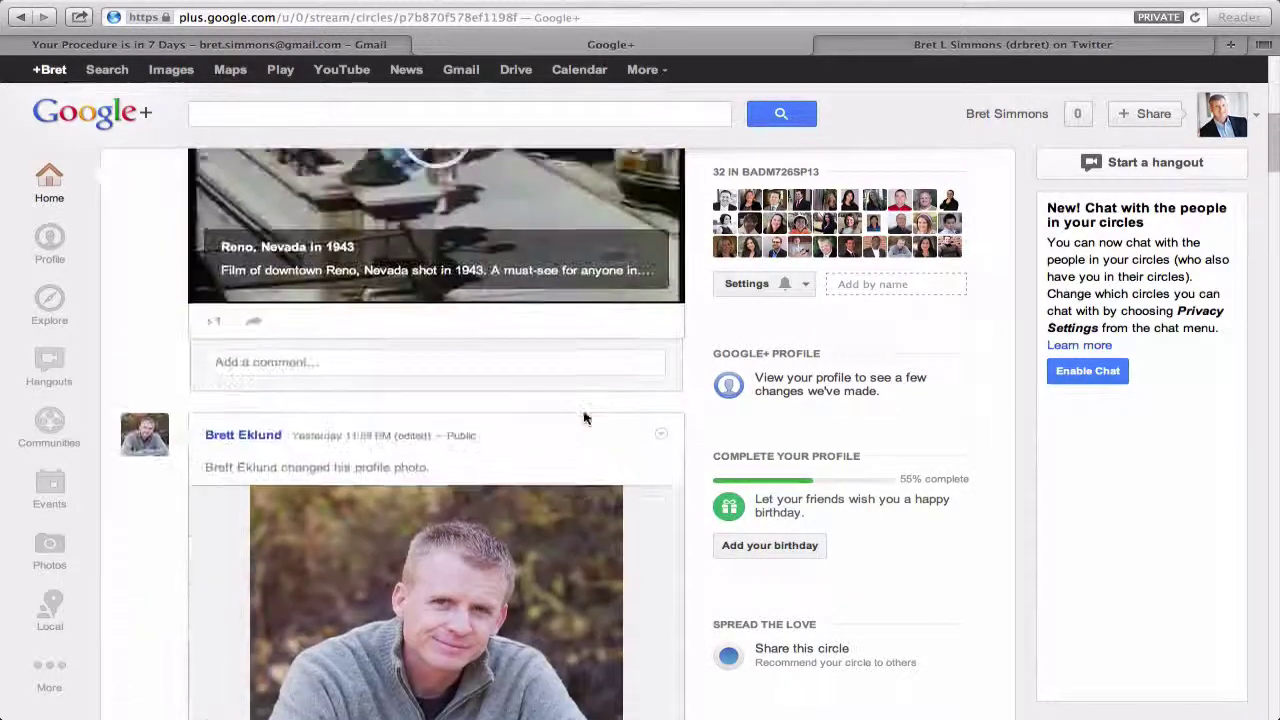
scroll(586, 418, up, 2)
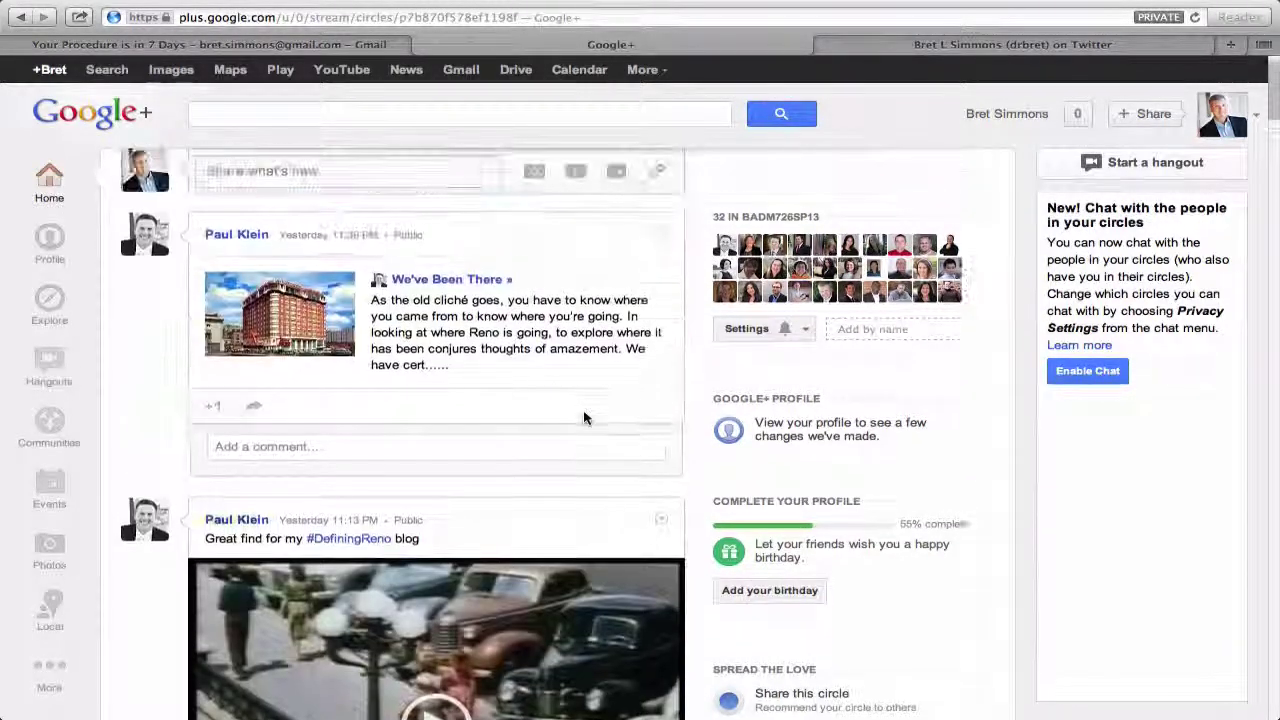
Open the 'We've Been There' post and share it using its Twitter share button
click(471, 284)
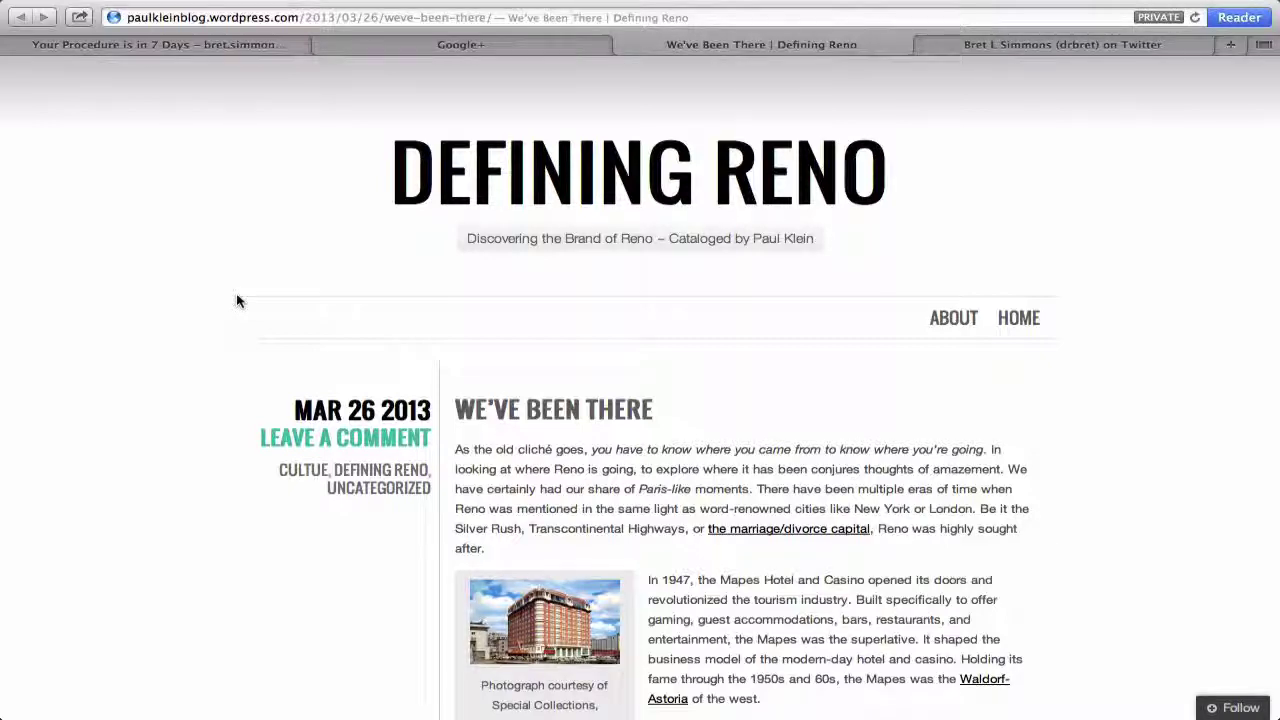
scroll(237, 301, down, 1)
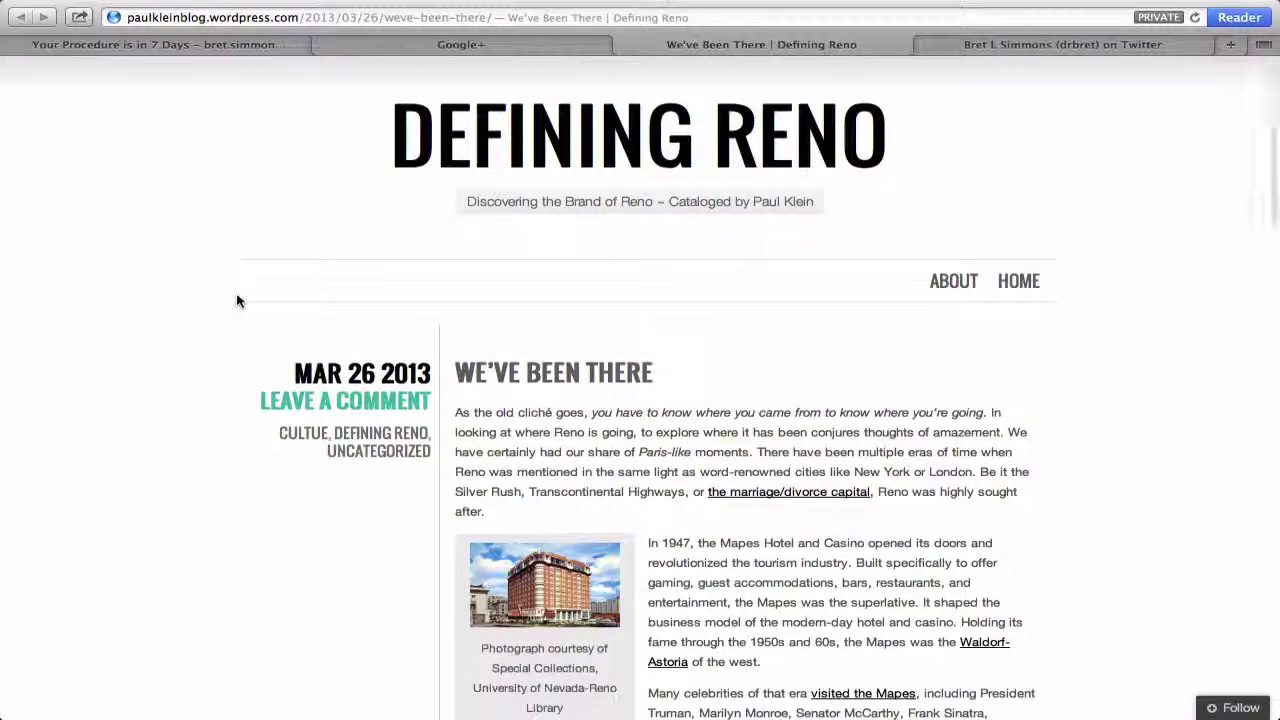
scroll(237, 301, down, 5)
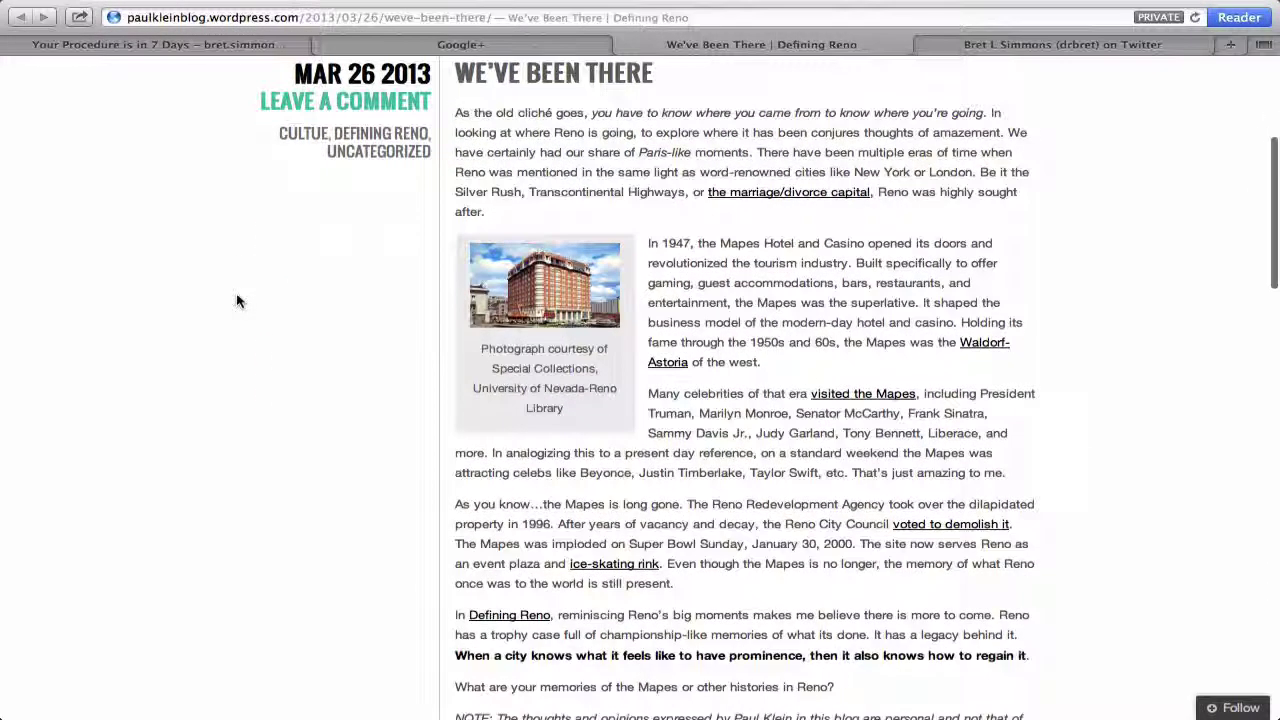
scroll(237, 301, down, 3)
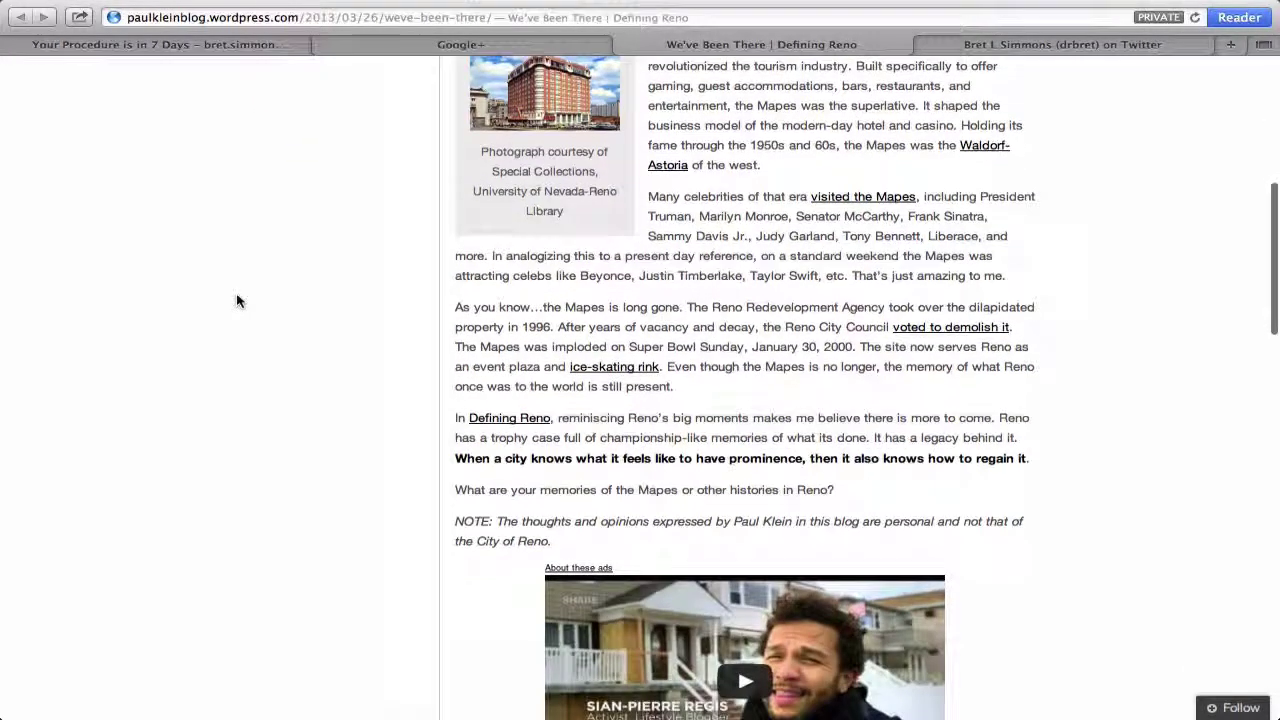
scroll(237, 301, down, 4)
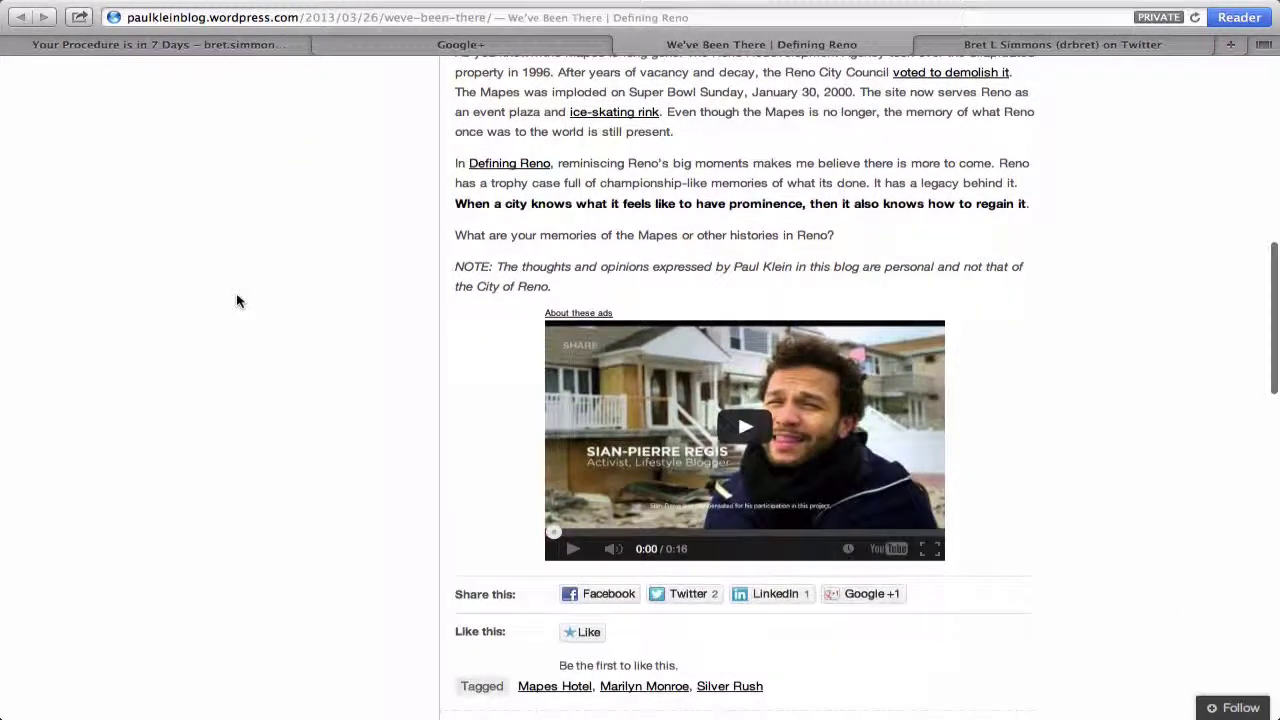
click(690, 596)
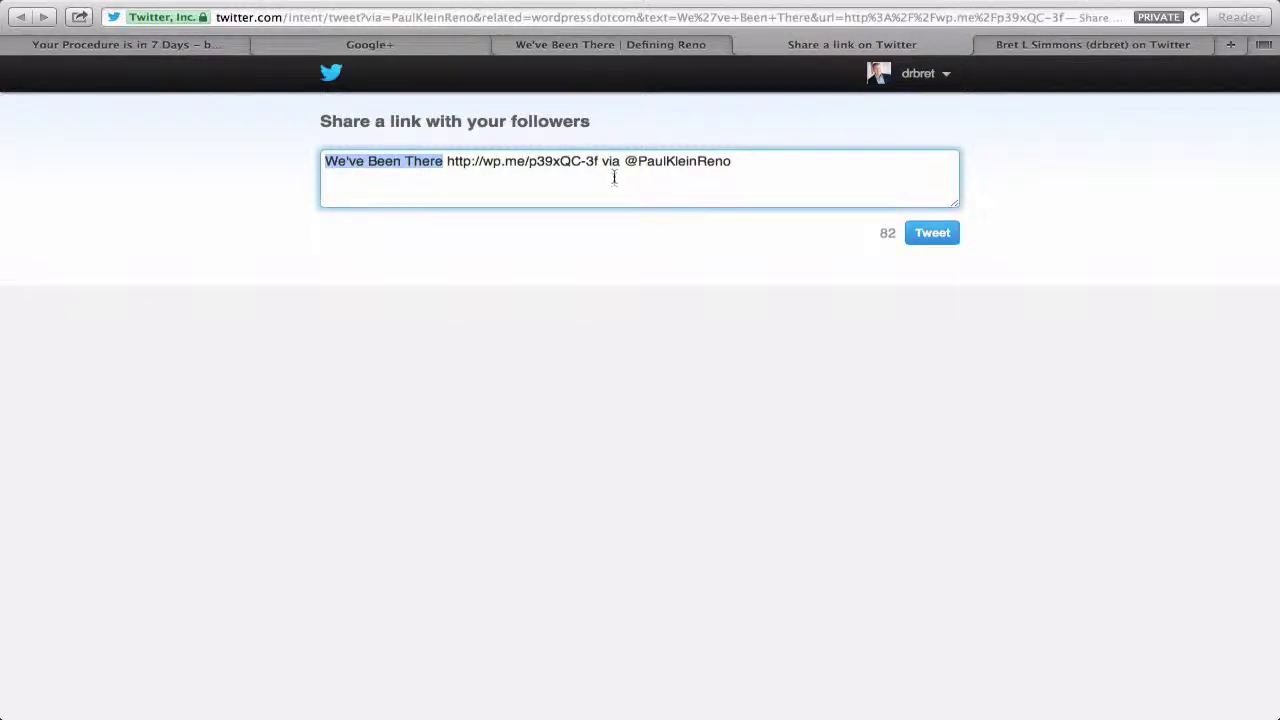
Append '#unrbrand #iamreno' to the We've Been There link tweet and post it
click(753, 164)
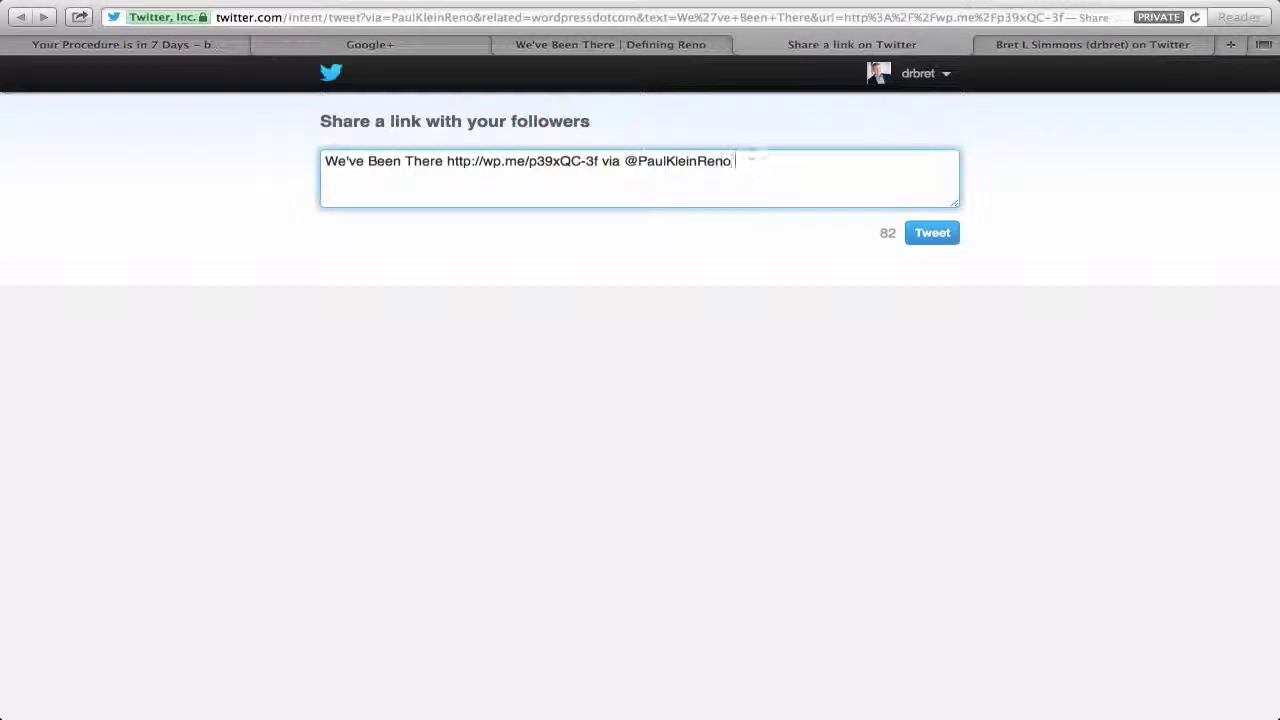
text(#u)
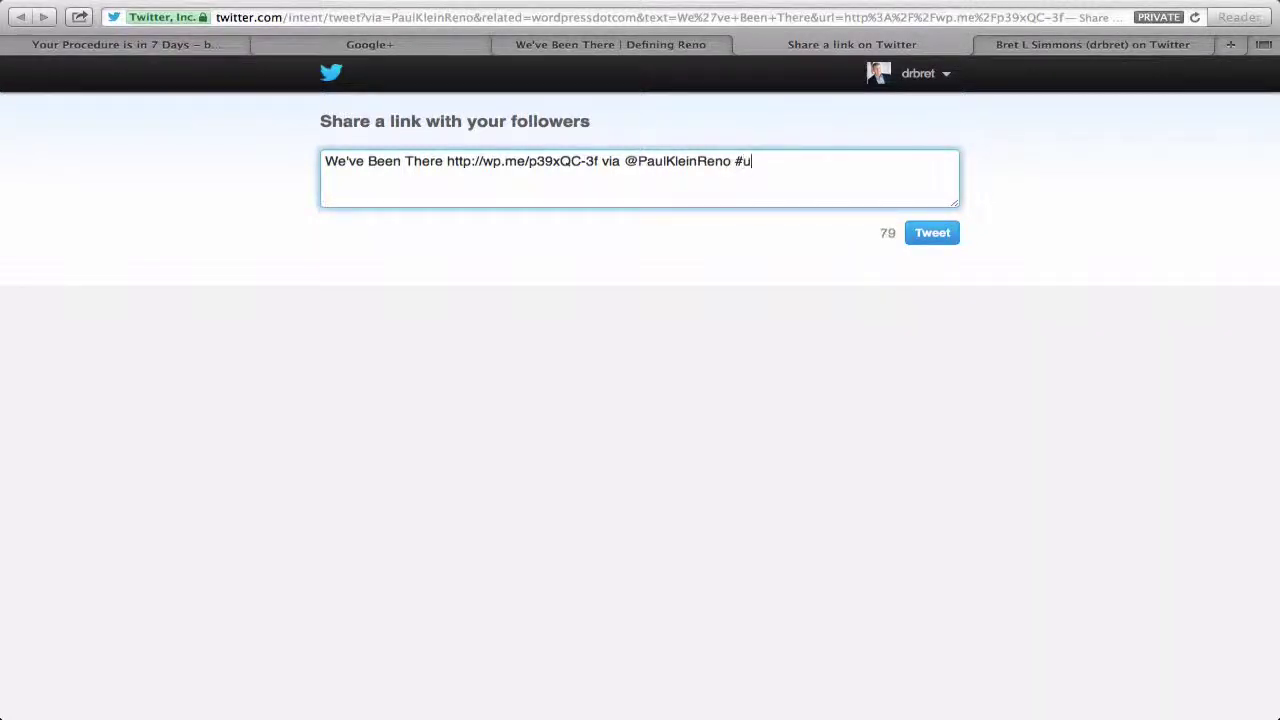
text(nrbrand #ia)
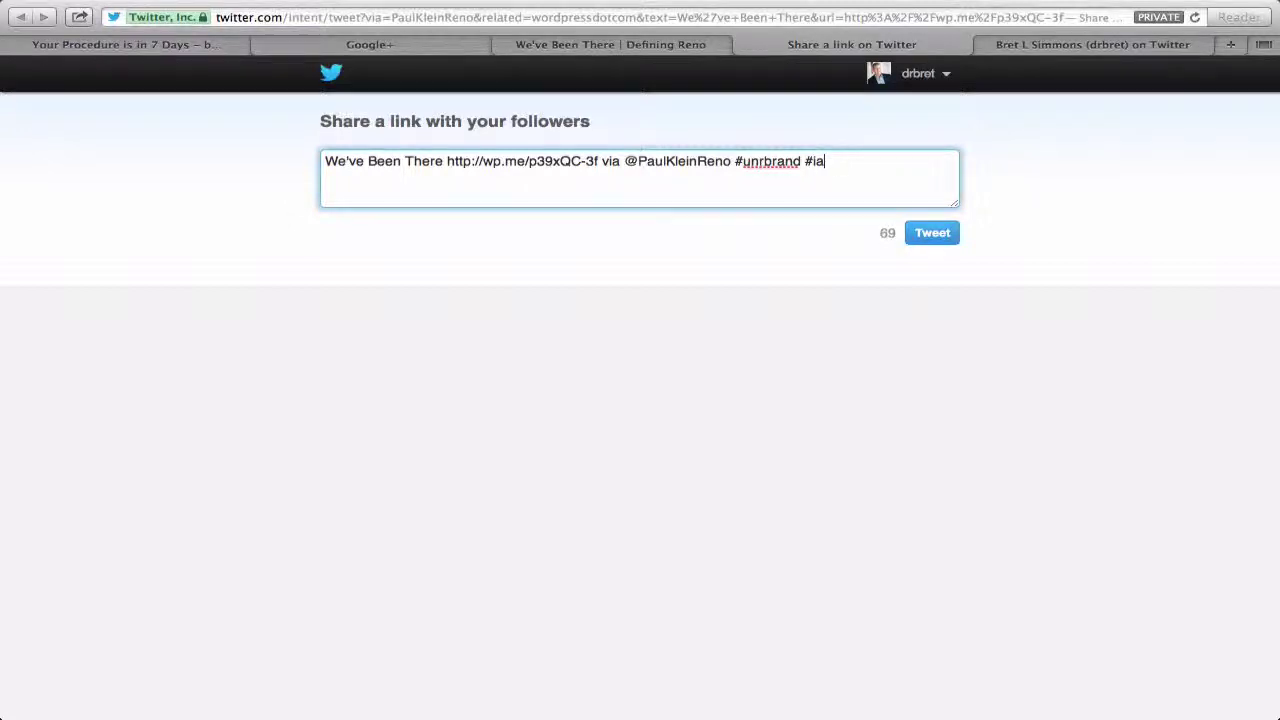
text(mreno)
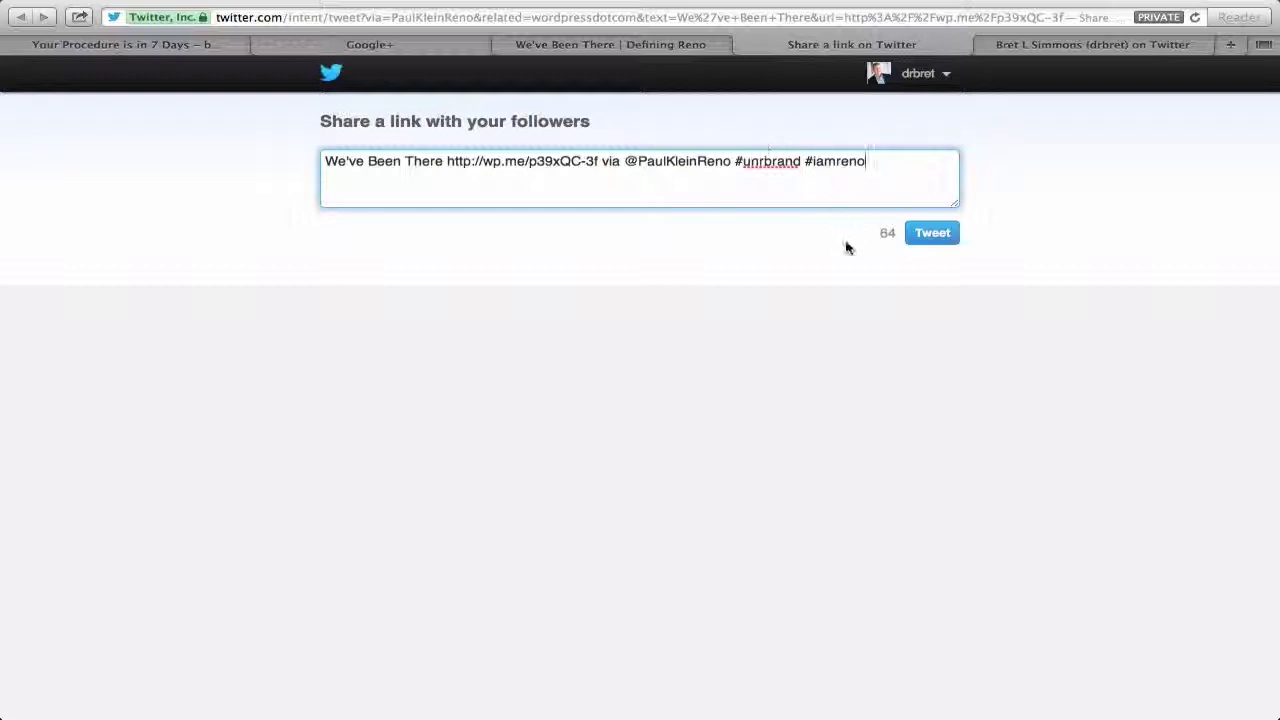
click(932, 233)
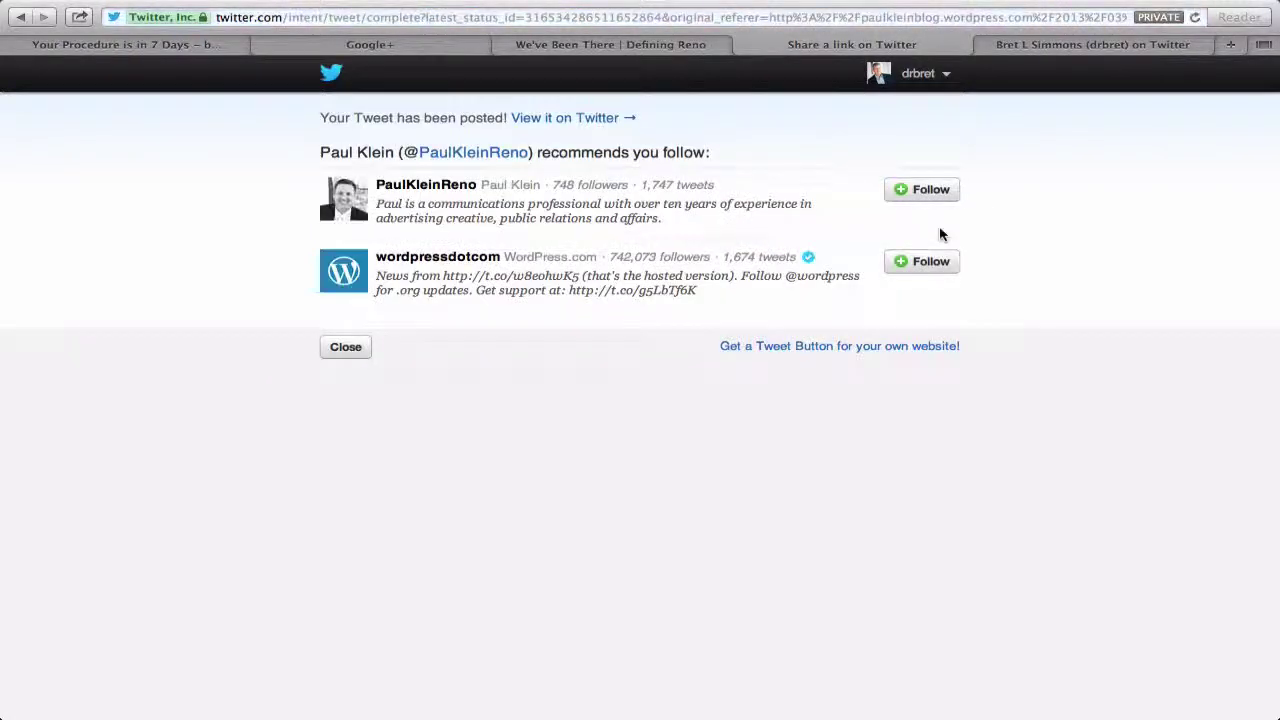
Switch to the Twitter profile tab and open the Connect interactions page
click(1019, 48)
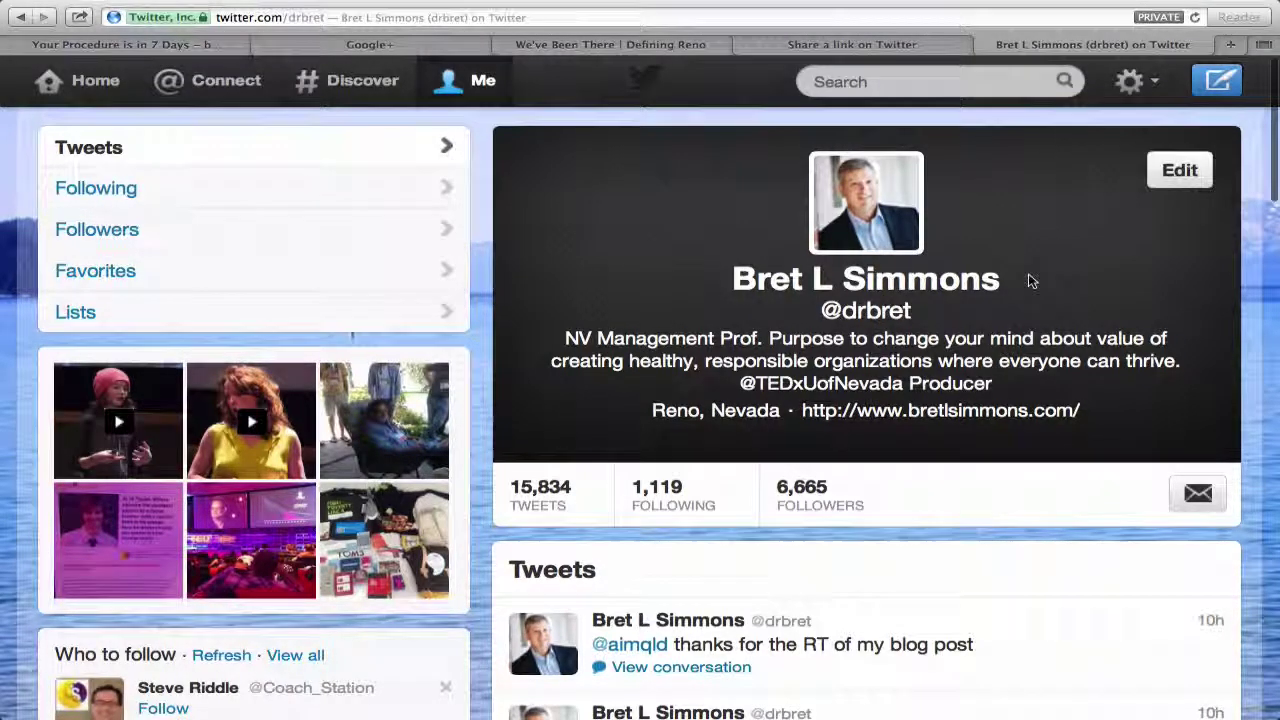
scroll(1050, 320, down, 3)
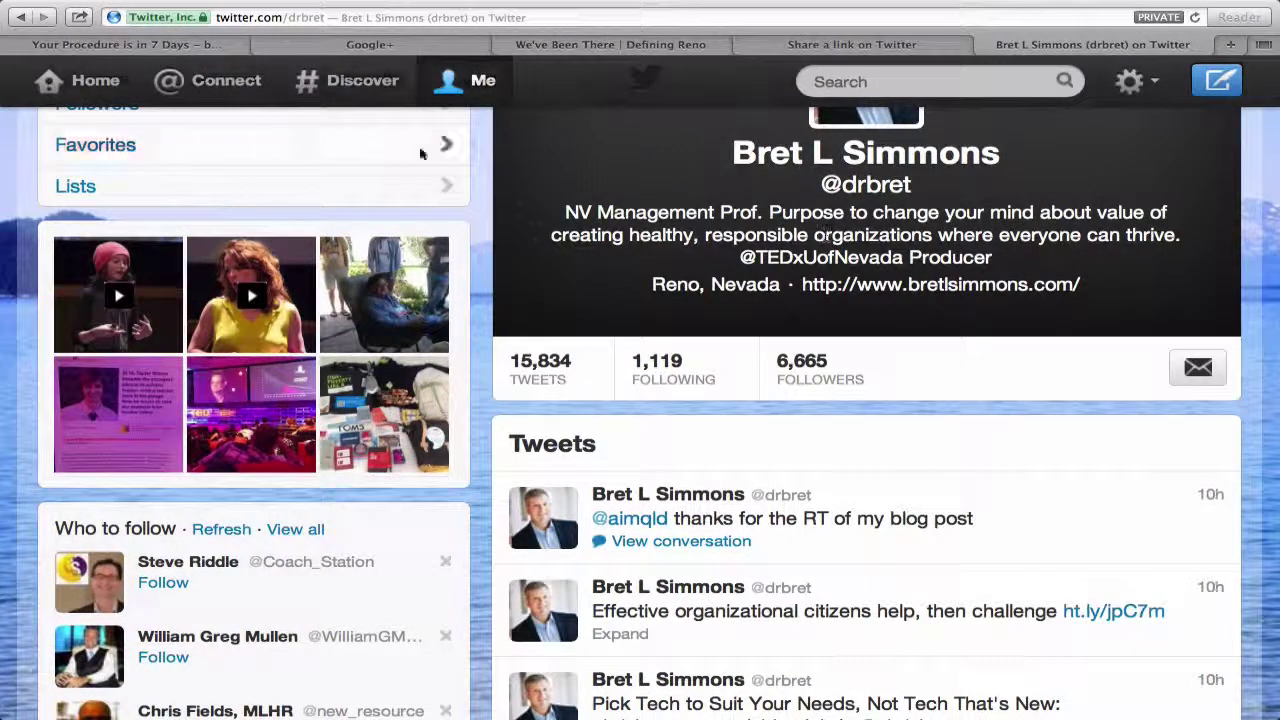
click(228, 90)
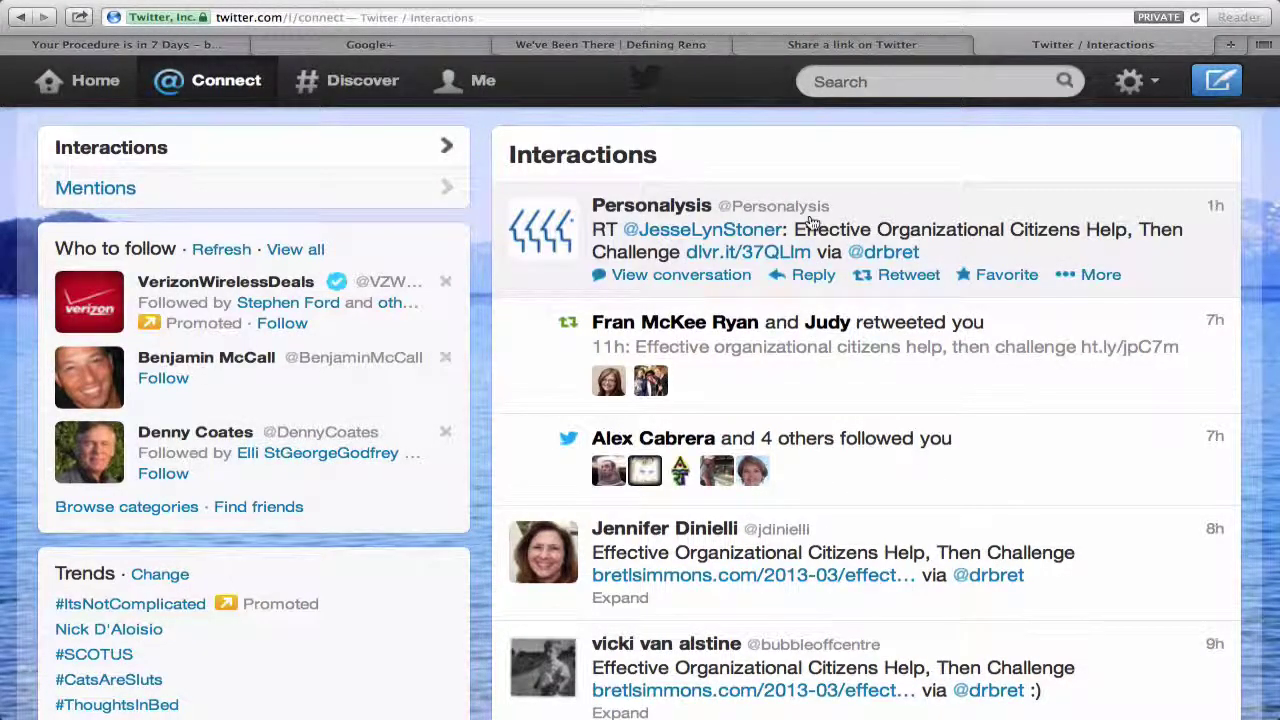
scroll(810, 222, down, 5)
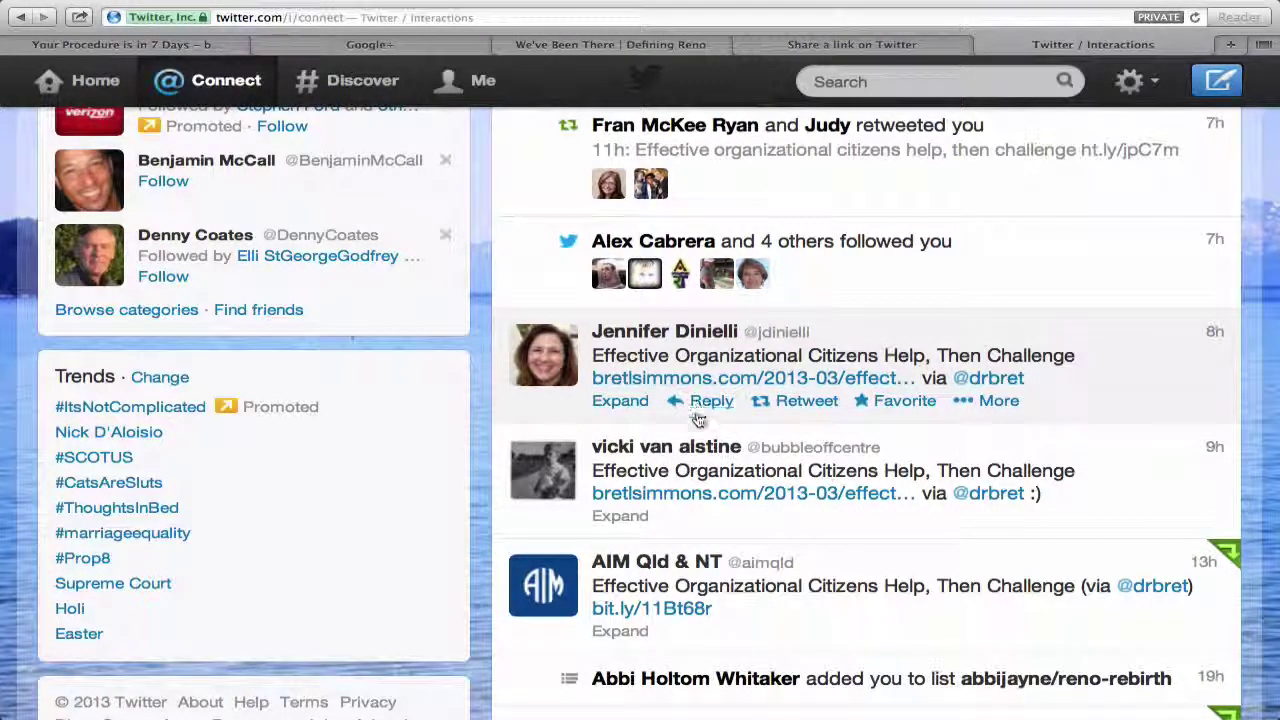
Reply to the first retweeter with 'thanks for the RT of my blog post', signed with your name
click(705, 401)
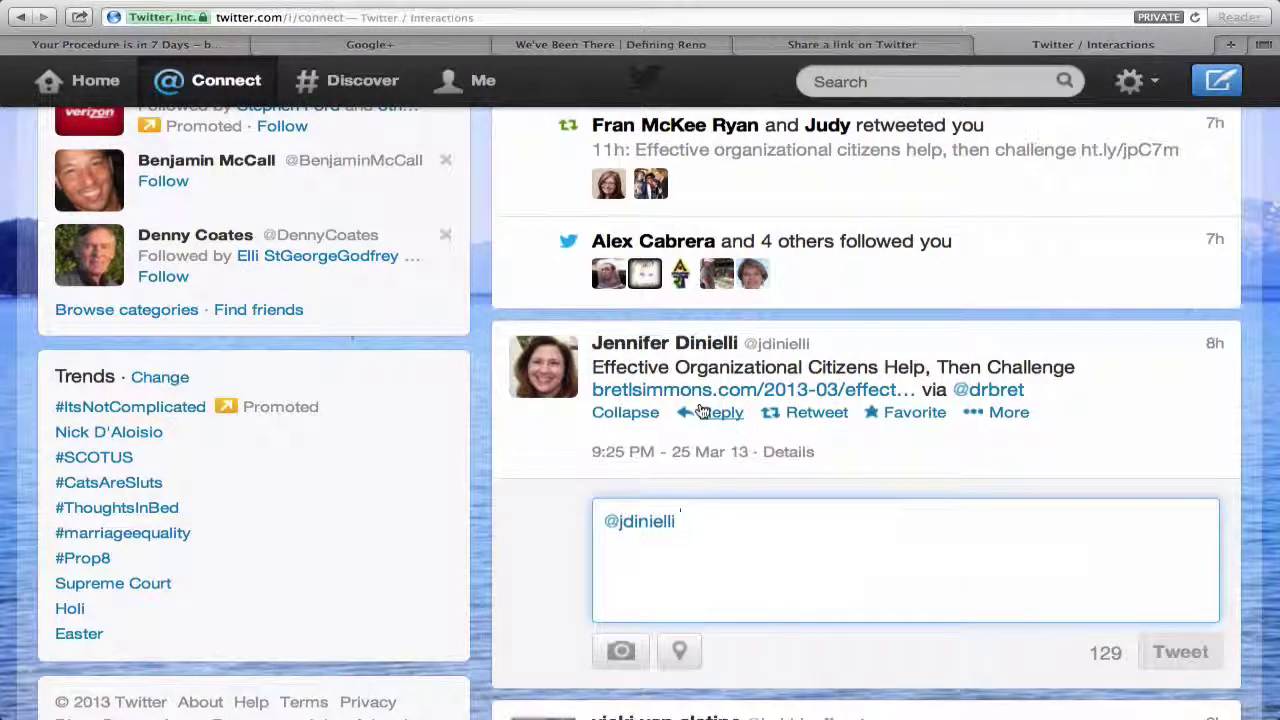
text(thanks for)
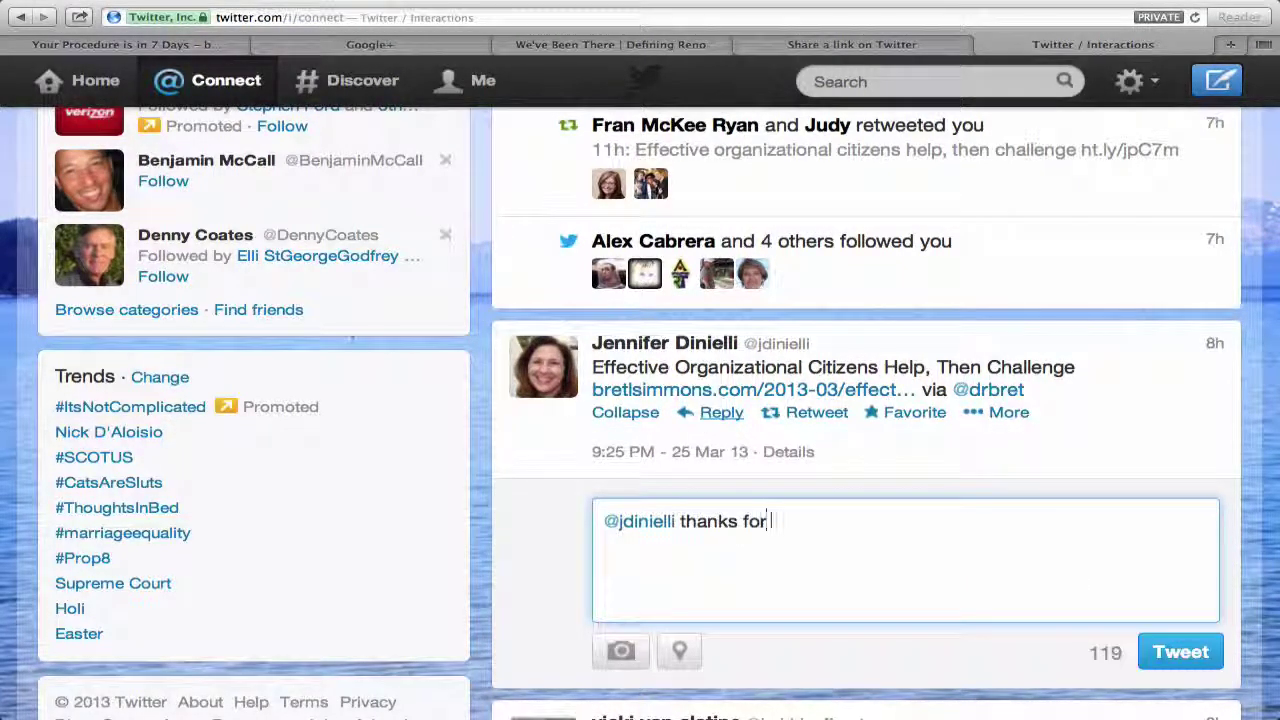
text( the RT of m)
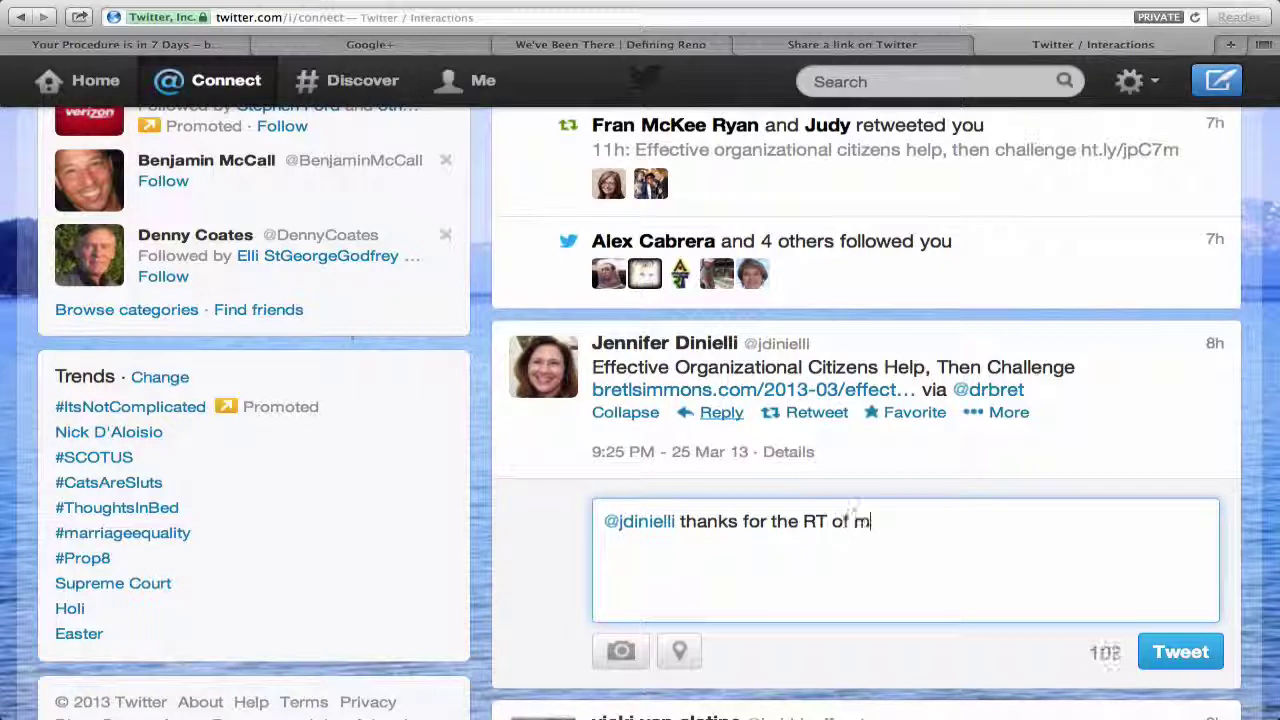
text(y blog post)
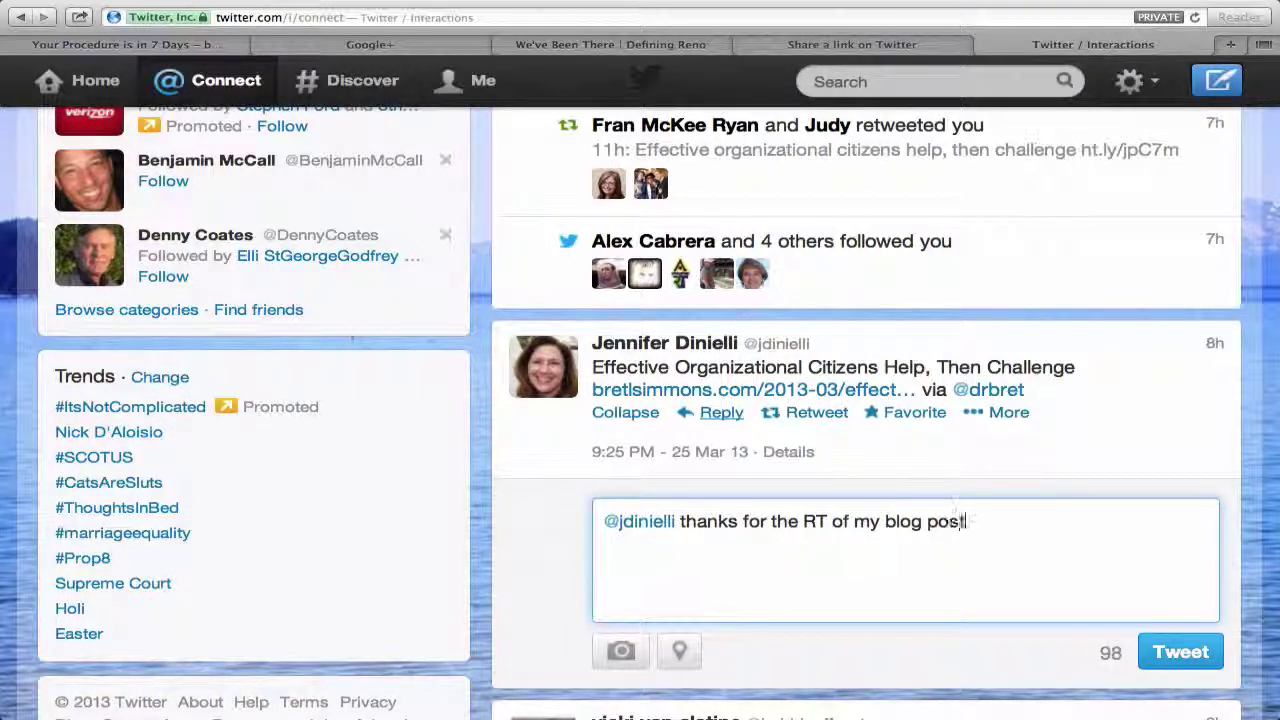
text(. Bret)
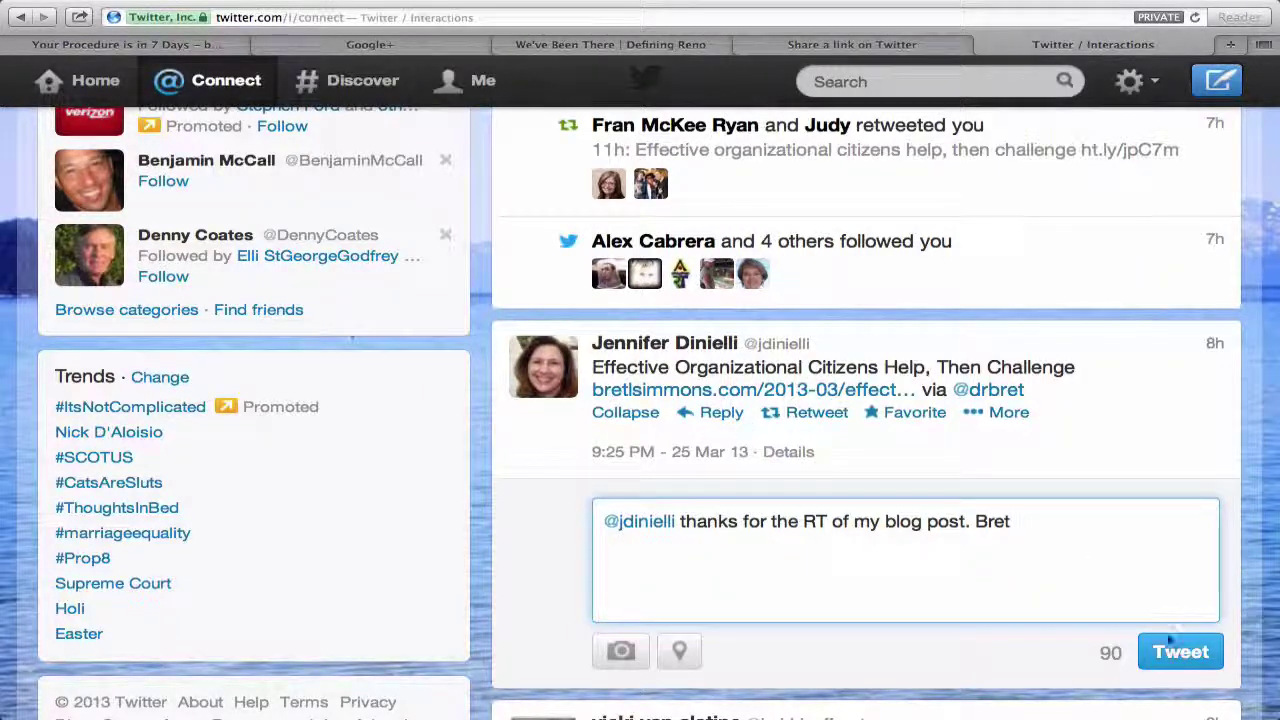
click(1180, 652)
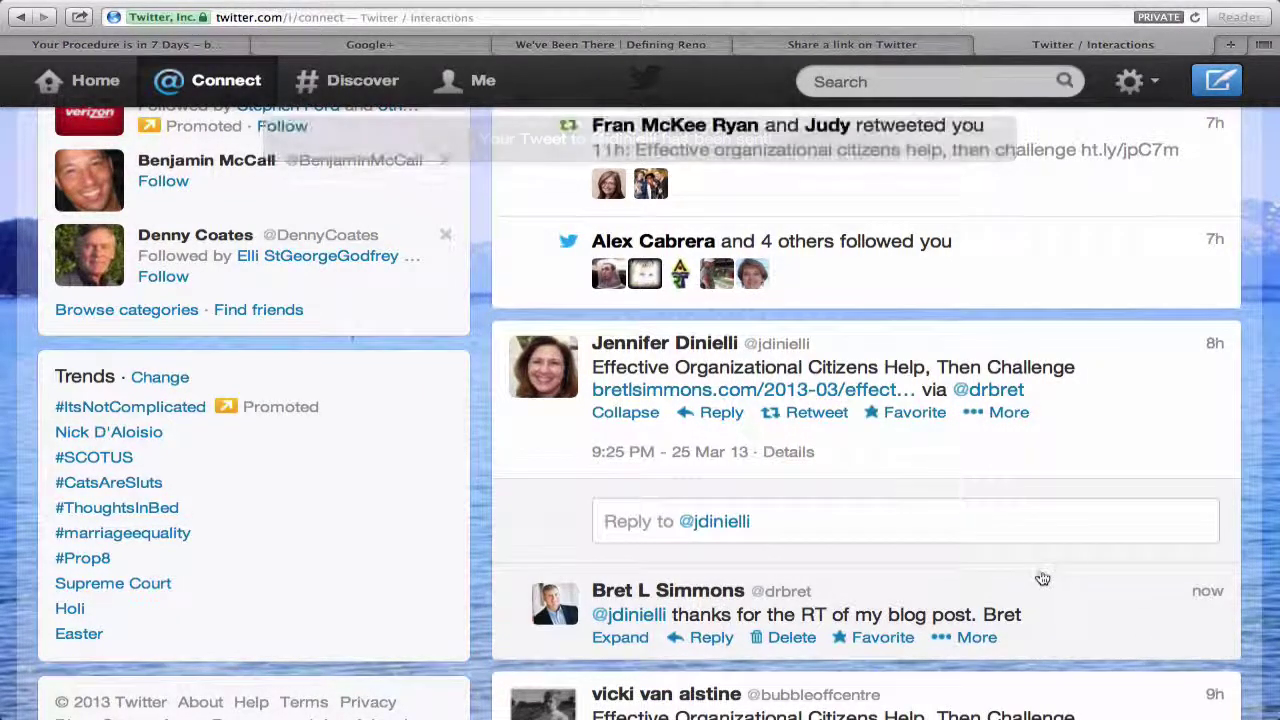
scroll(1042, 578, down, 2)
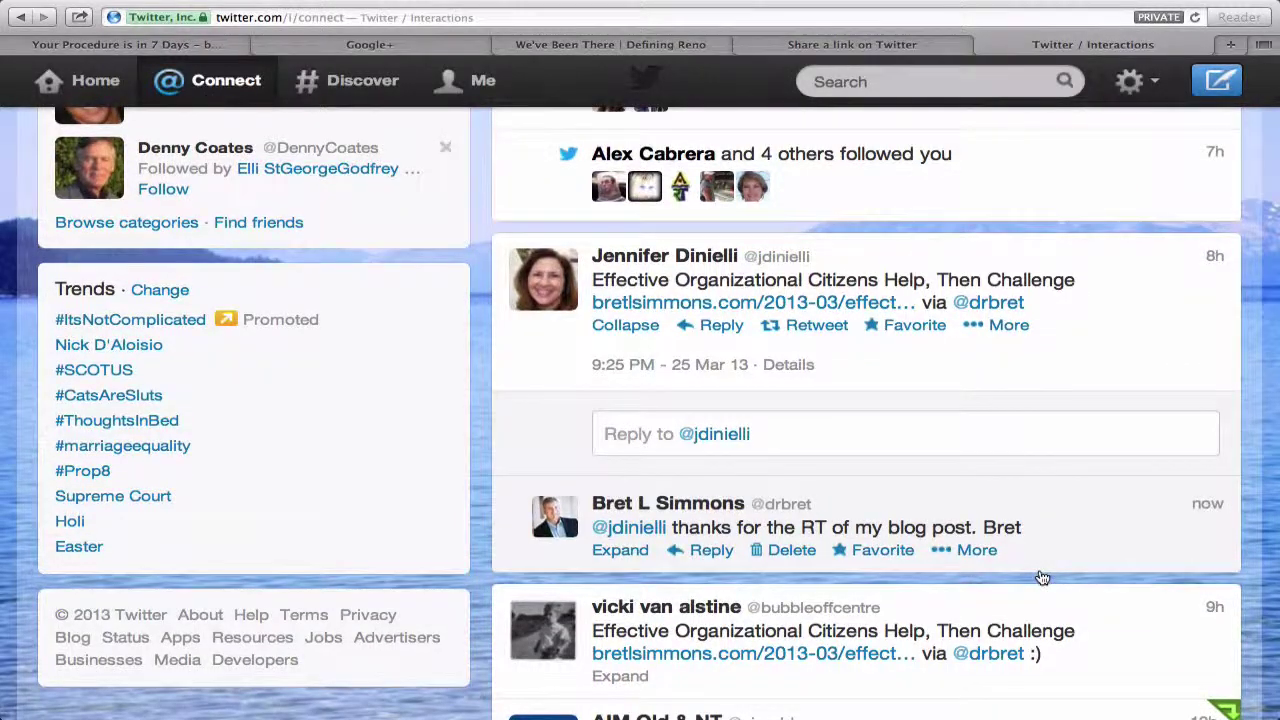
scroll(1042, 578, down, 3)
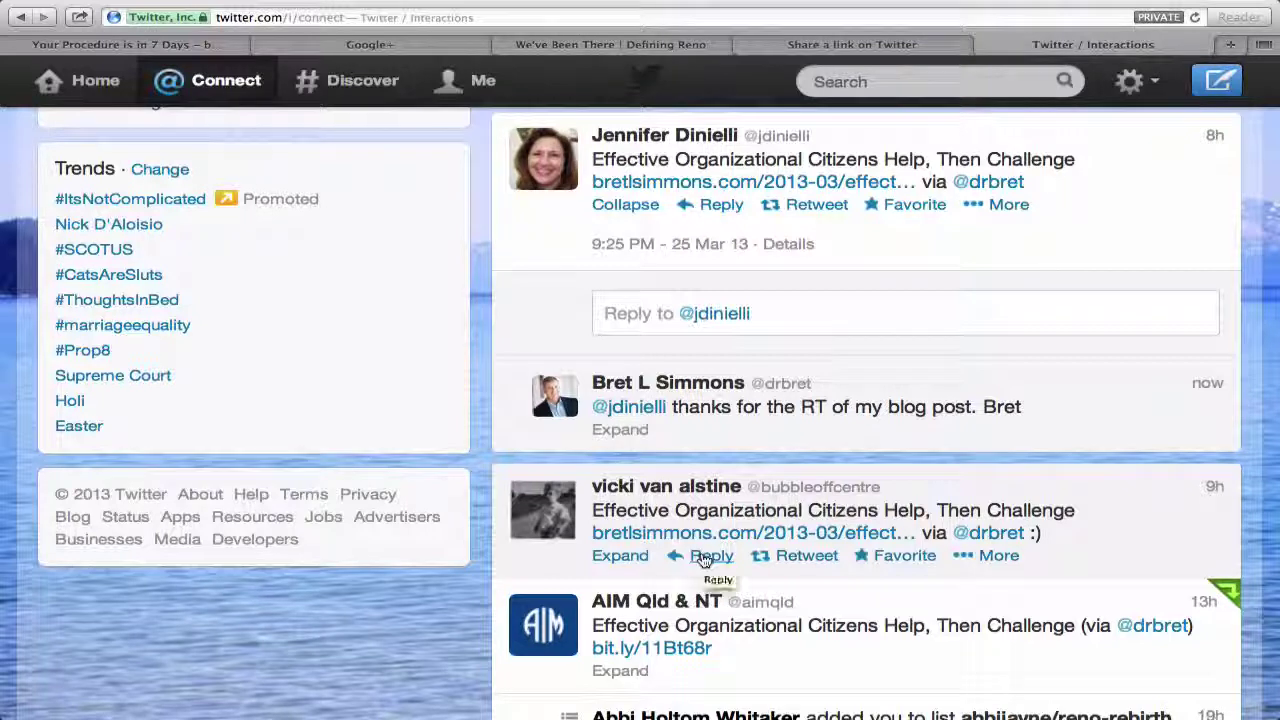
Reply to the next retweeter with 'Thanks for the RT of my blog', signed with your name
click(705, 558)
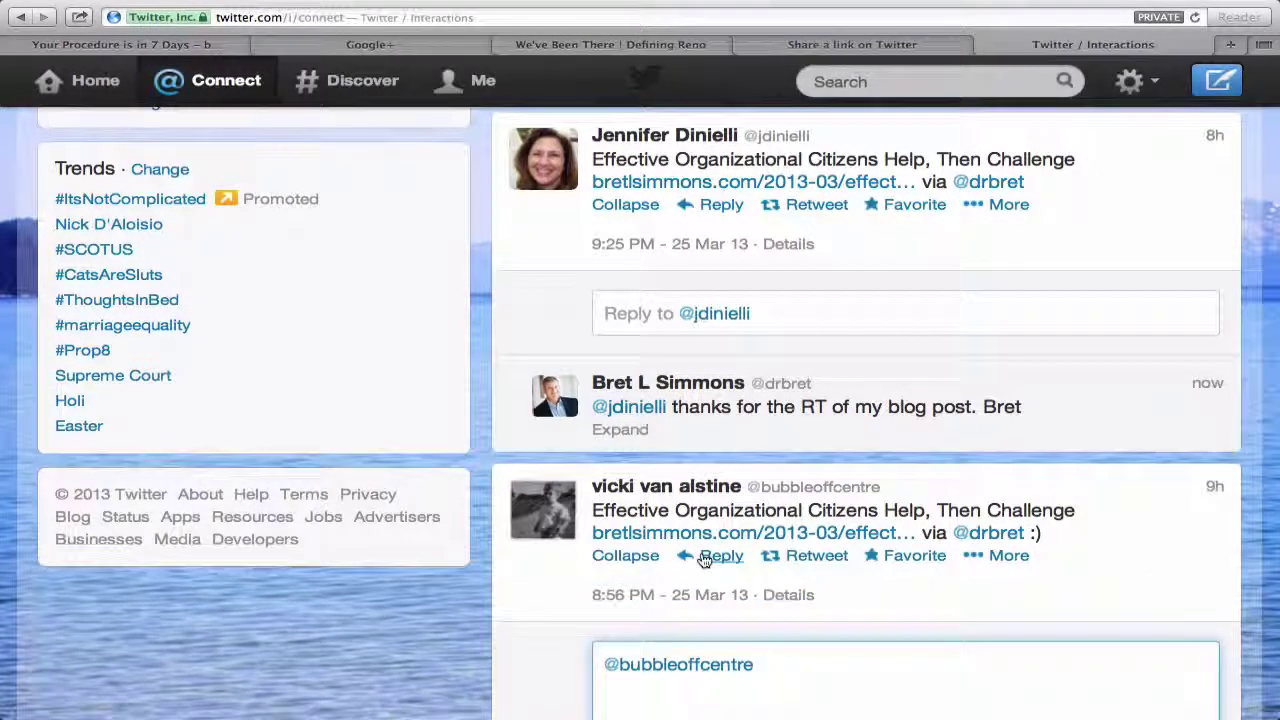
text(Thanka)
key(BackSpace)
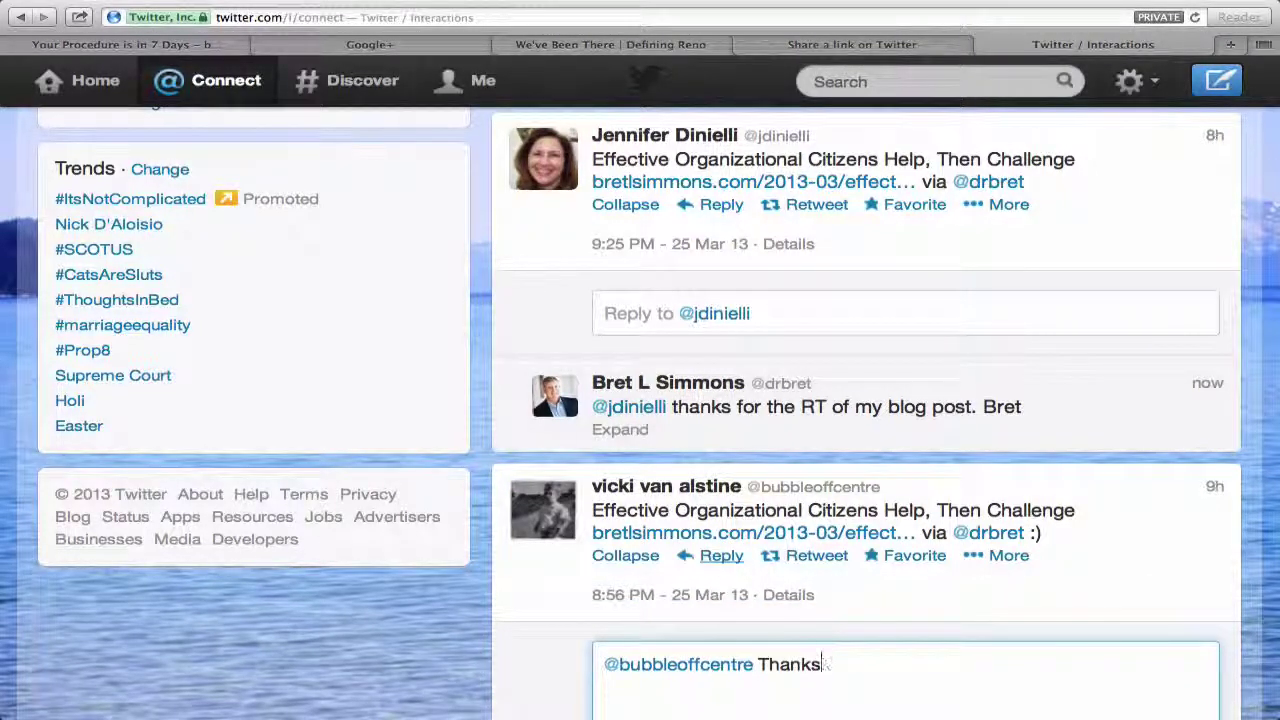
text(for h)
key(BackSpace)
key(BackSpace)
key(BackSpace)
text(the RT of my blog)
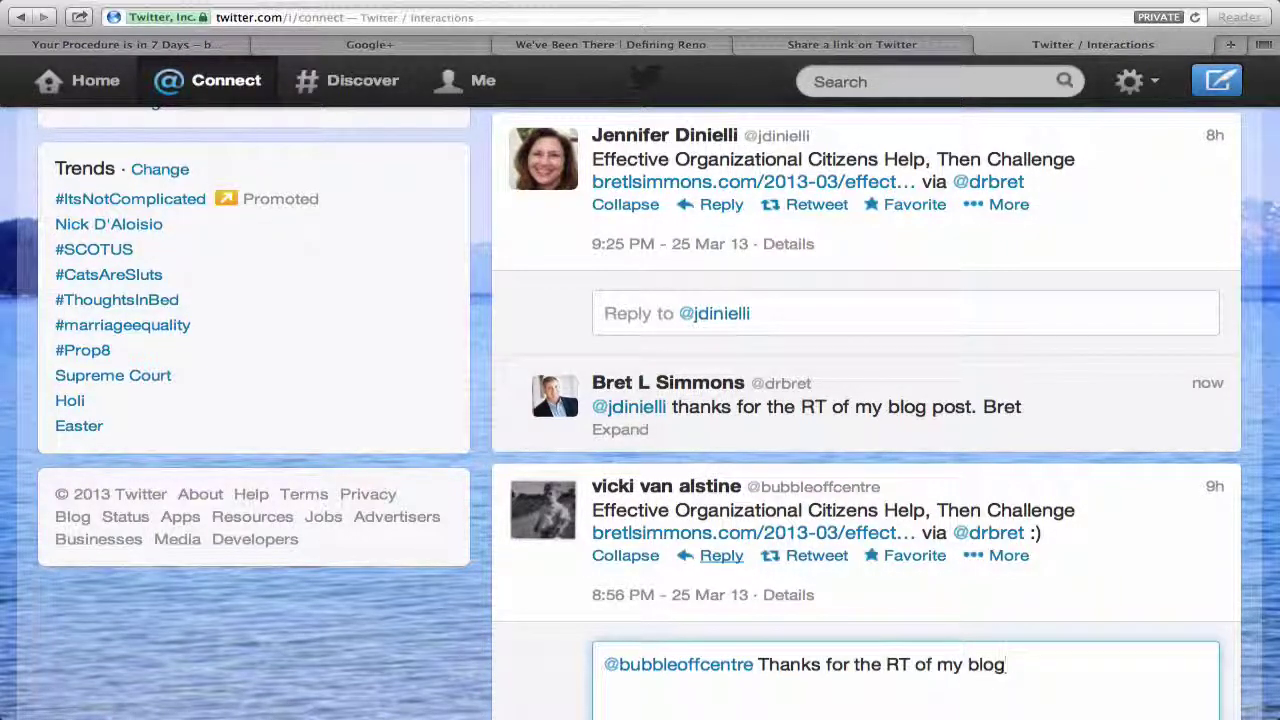
text(. Bret)
scroll(905, 578, down, 5)
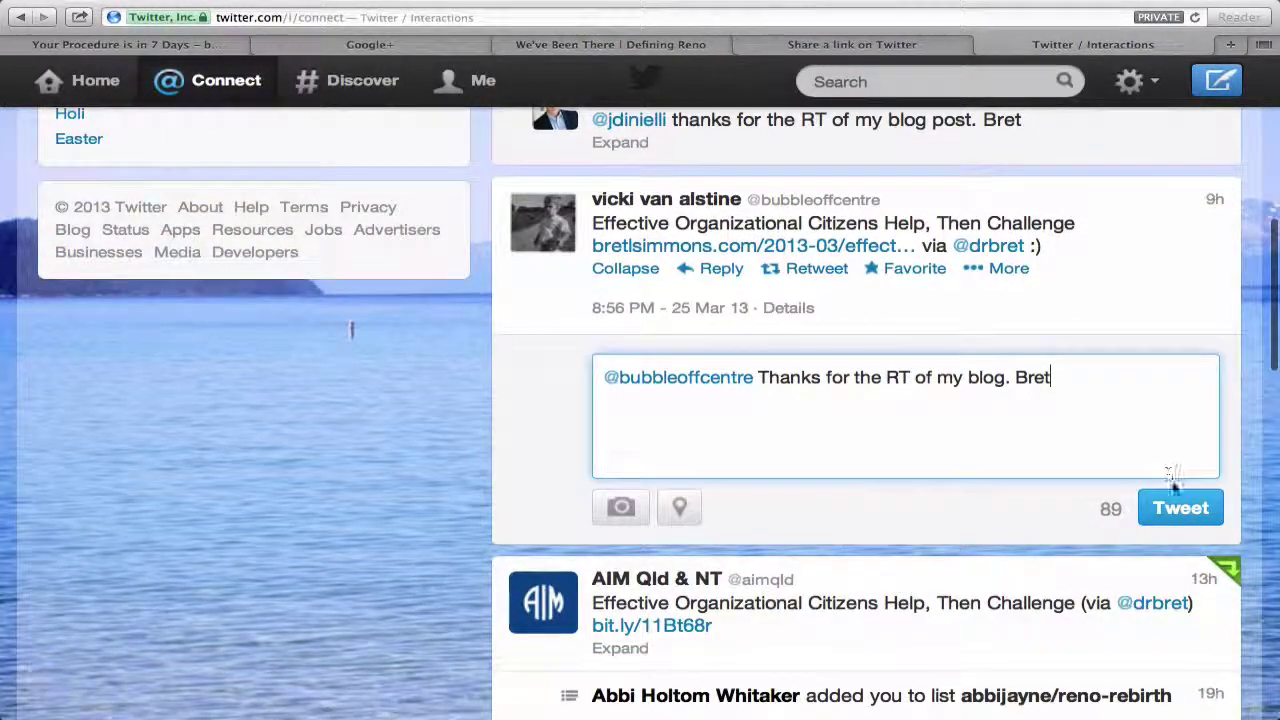
click(1180, 508)
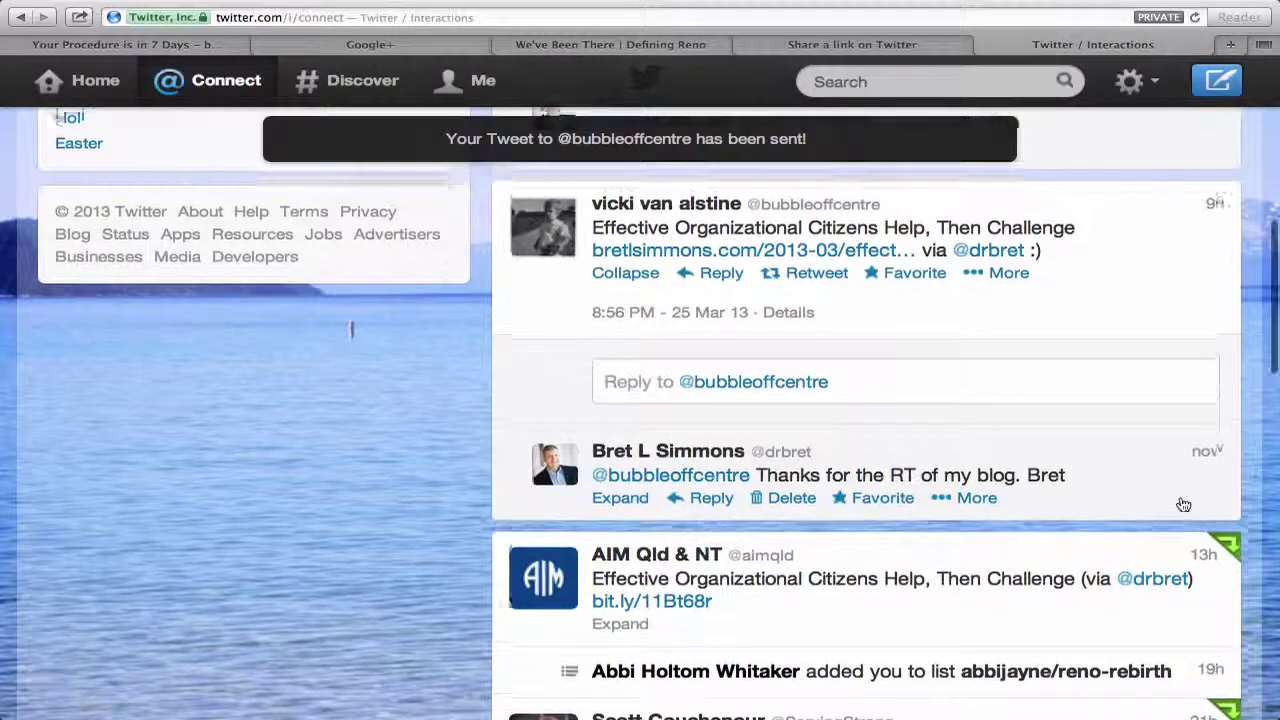
scroll(1183, 505, up, 10)
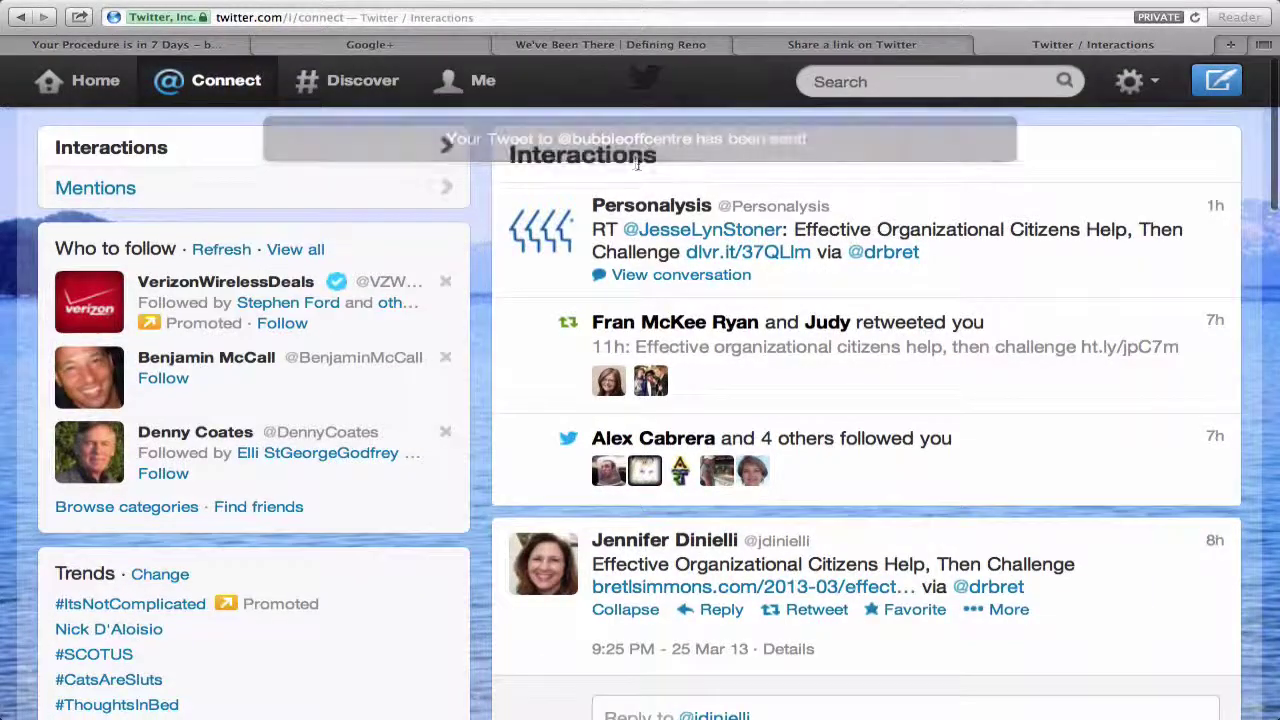
Open the Me profile page and scroll to the Tweets list with the new replies
click(486, 85)
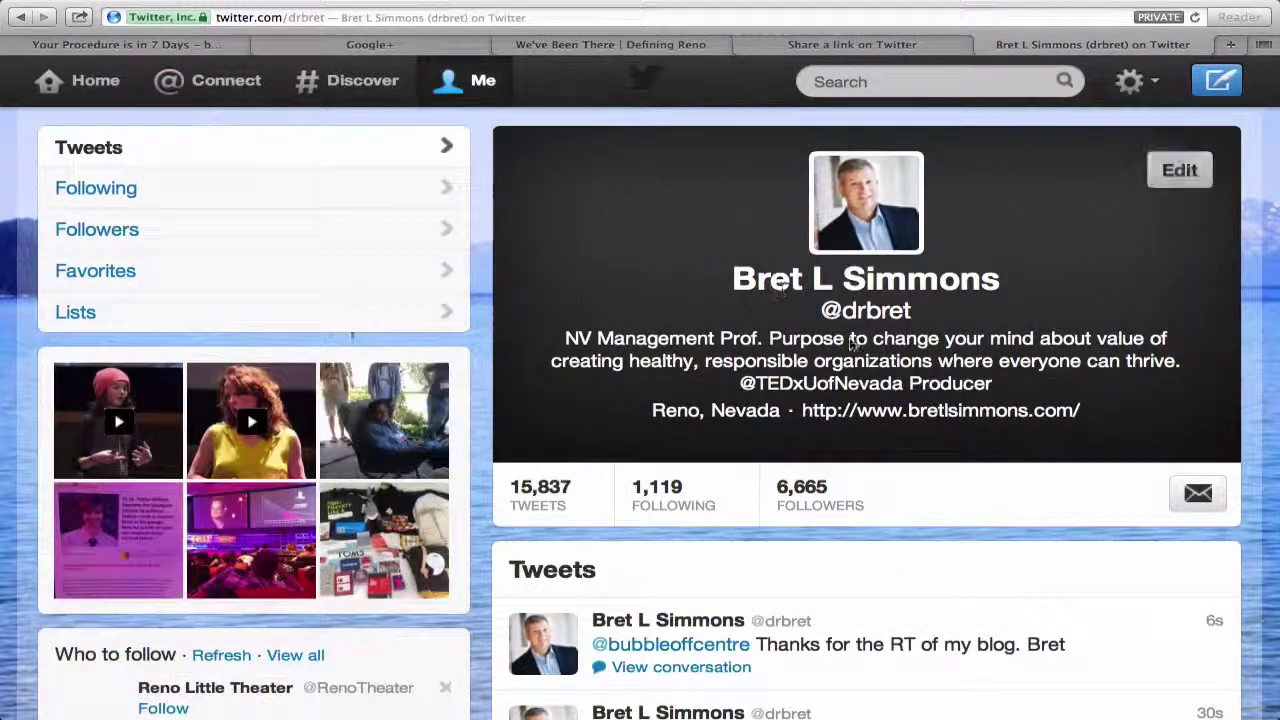
scroll(1106, 479, down, 3)
scroll(1106, 479, down, 4)
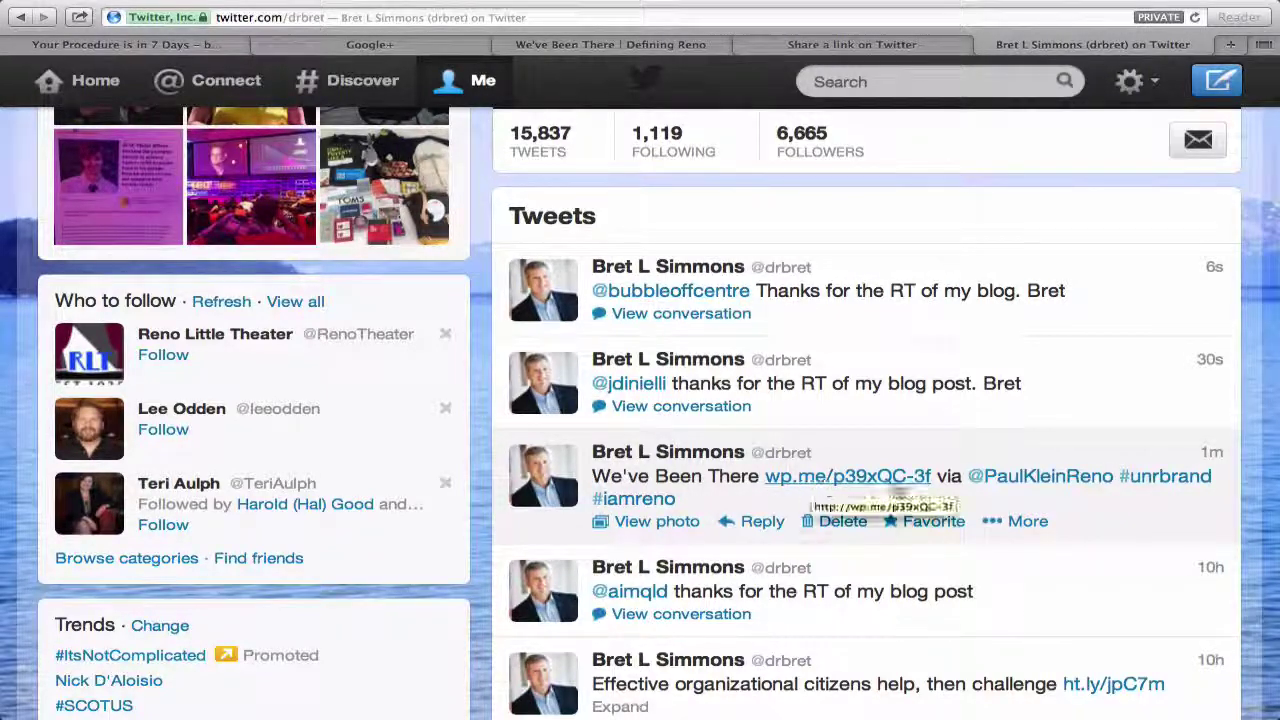
click(1172, 480)
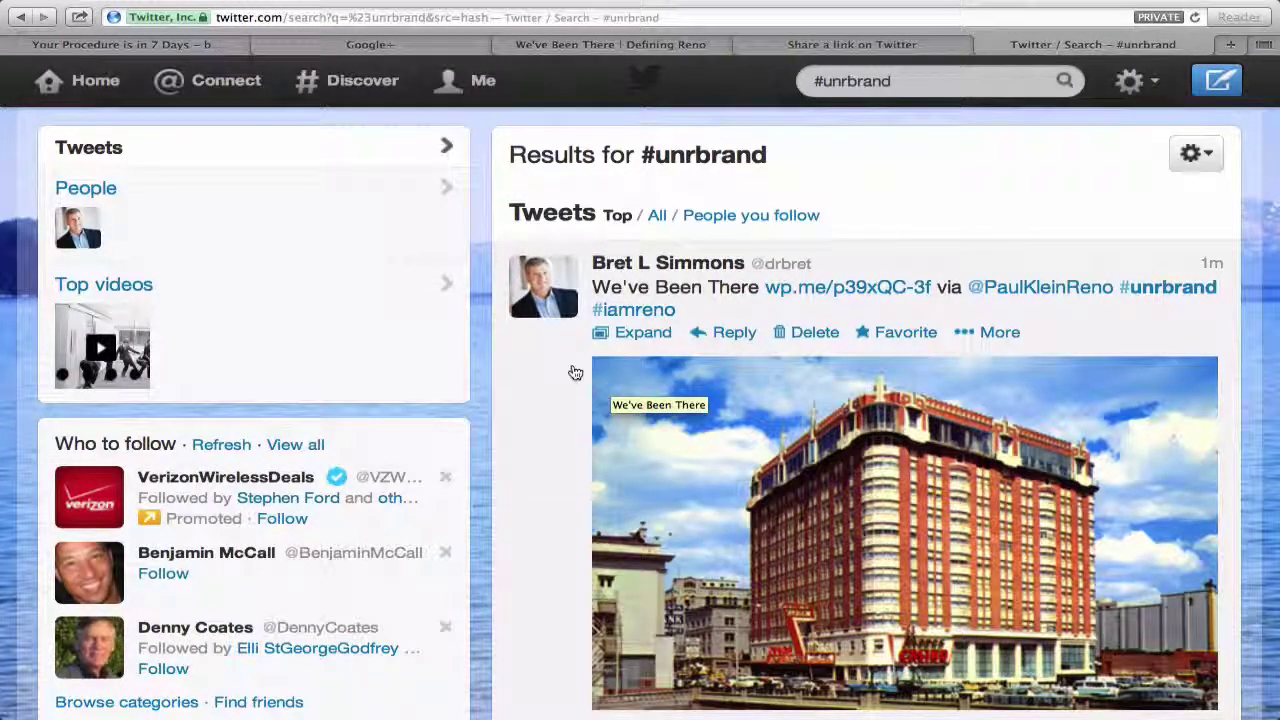
scroll(571, 371, down, 5)
scroll(568, 367, down, 2)
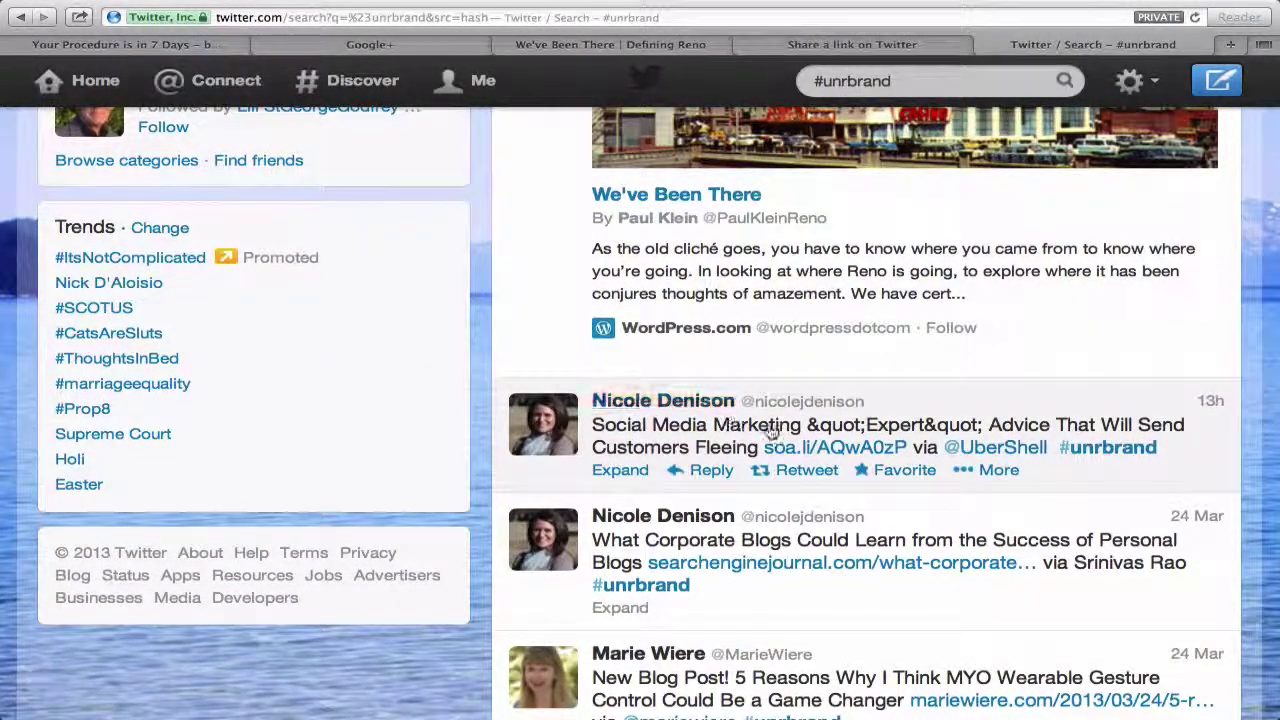
scroll(771, 432, down, 2)
scroll(771, 432, down, 1)
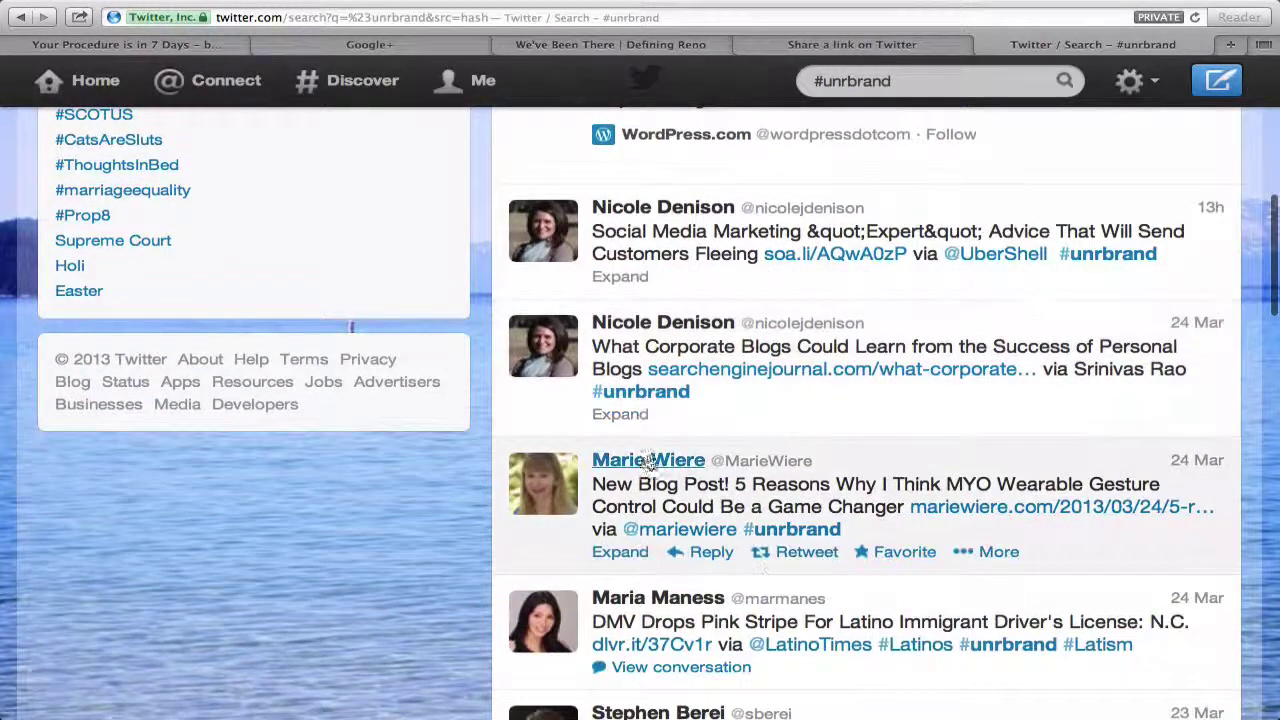
scroll(648, 462, down, 3)
scroll(677, 526, down, 2)
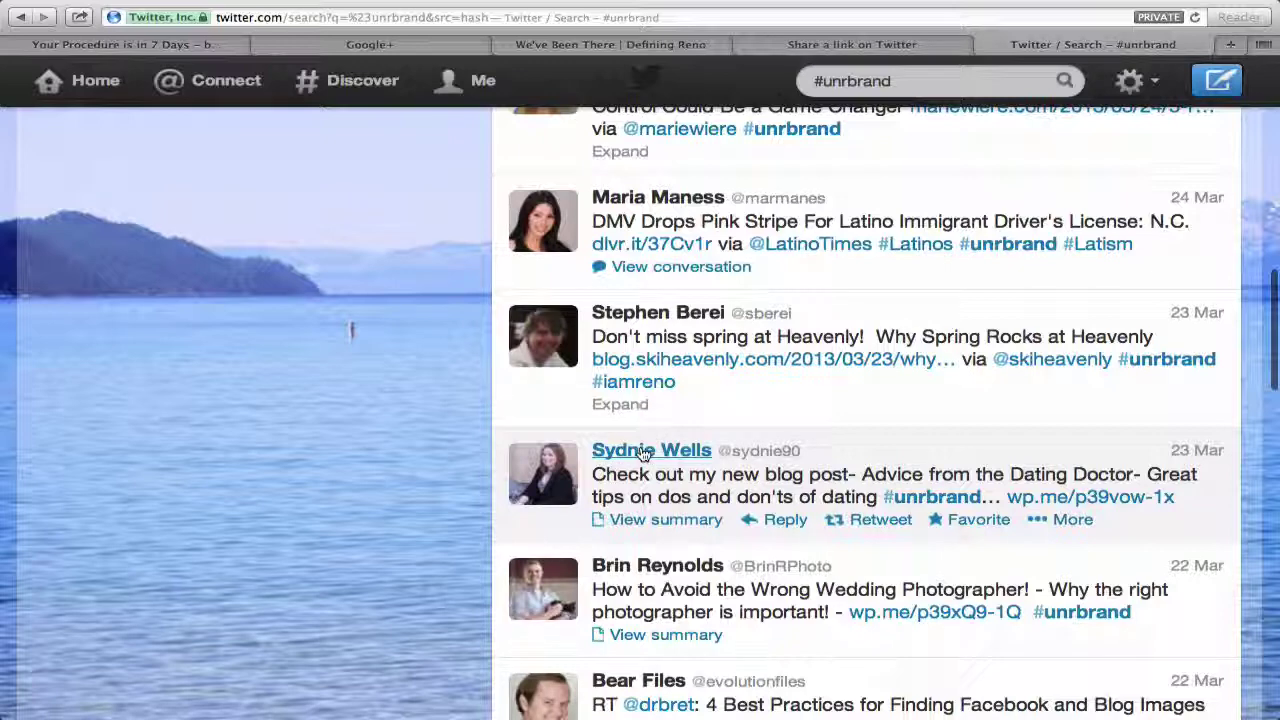
scroll(643, 452, down, 1)
scroll(643, 452, down, 2)
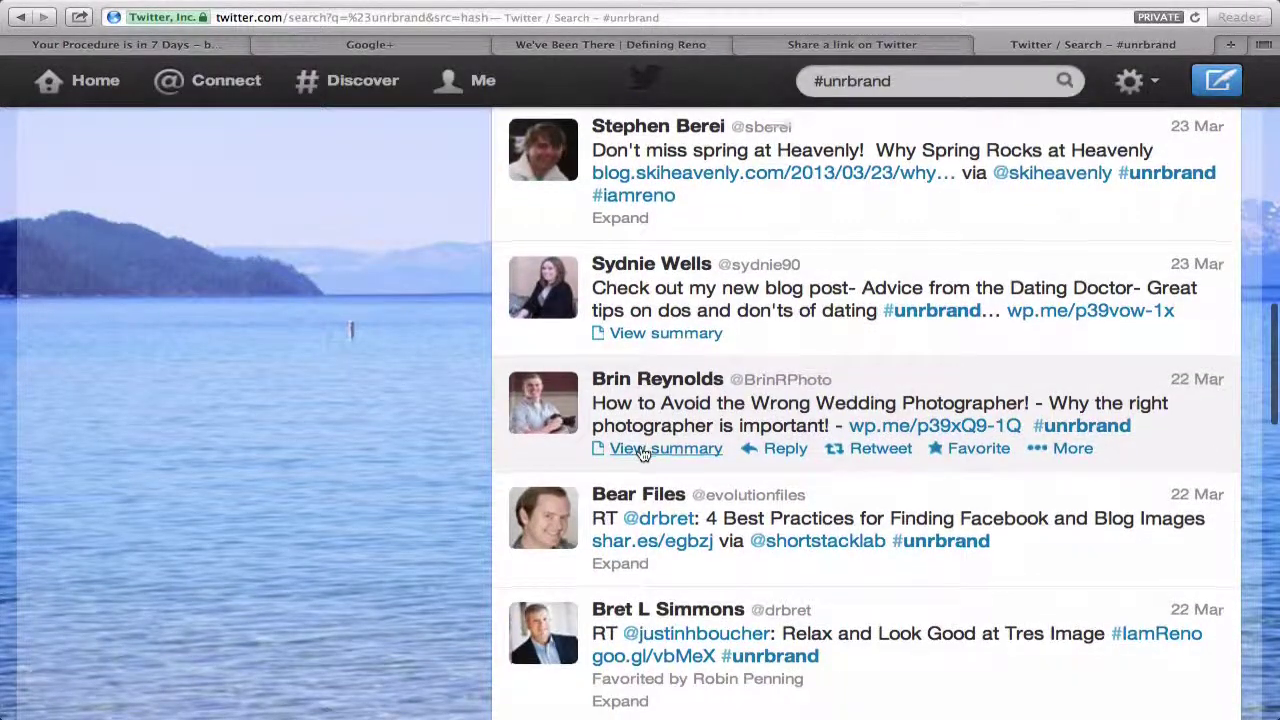
scroll(643, 453, down, 2)
scroll(643, 452, down, 4)
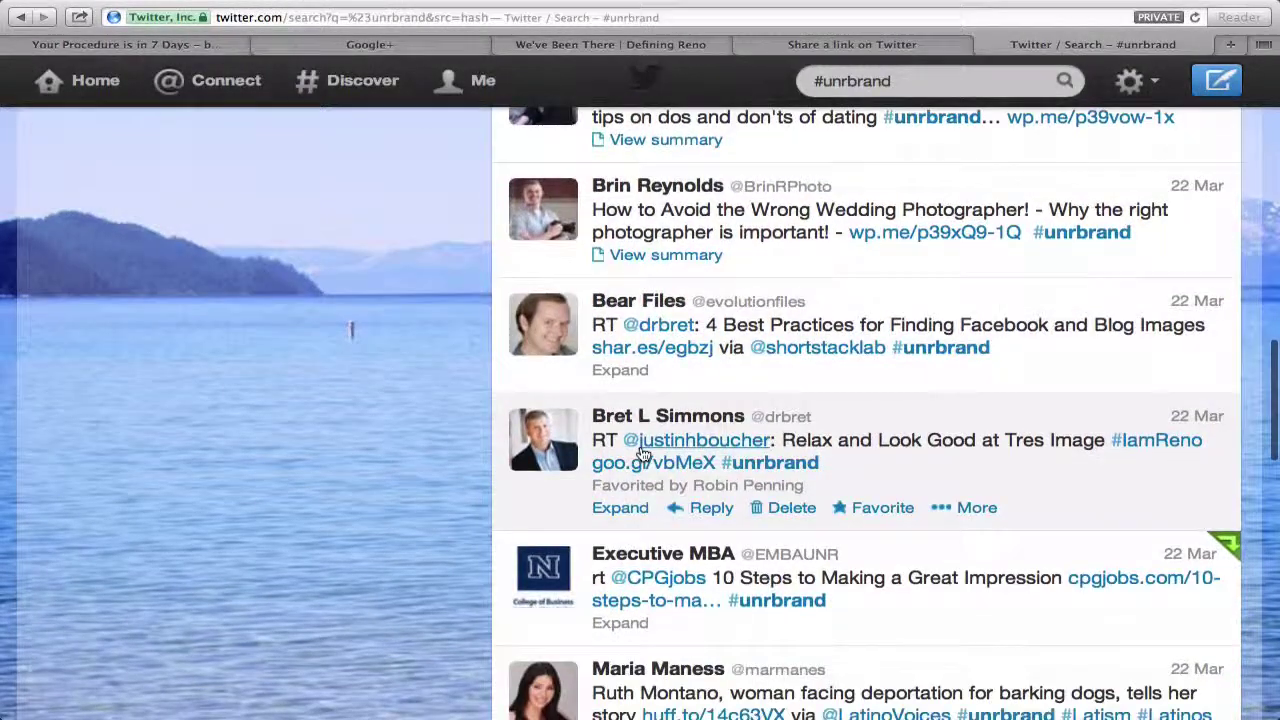
scroll(643, 452, up, 15)
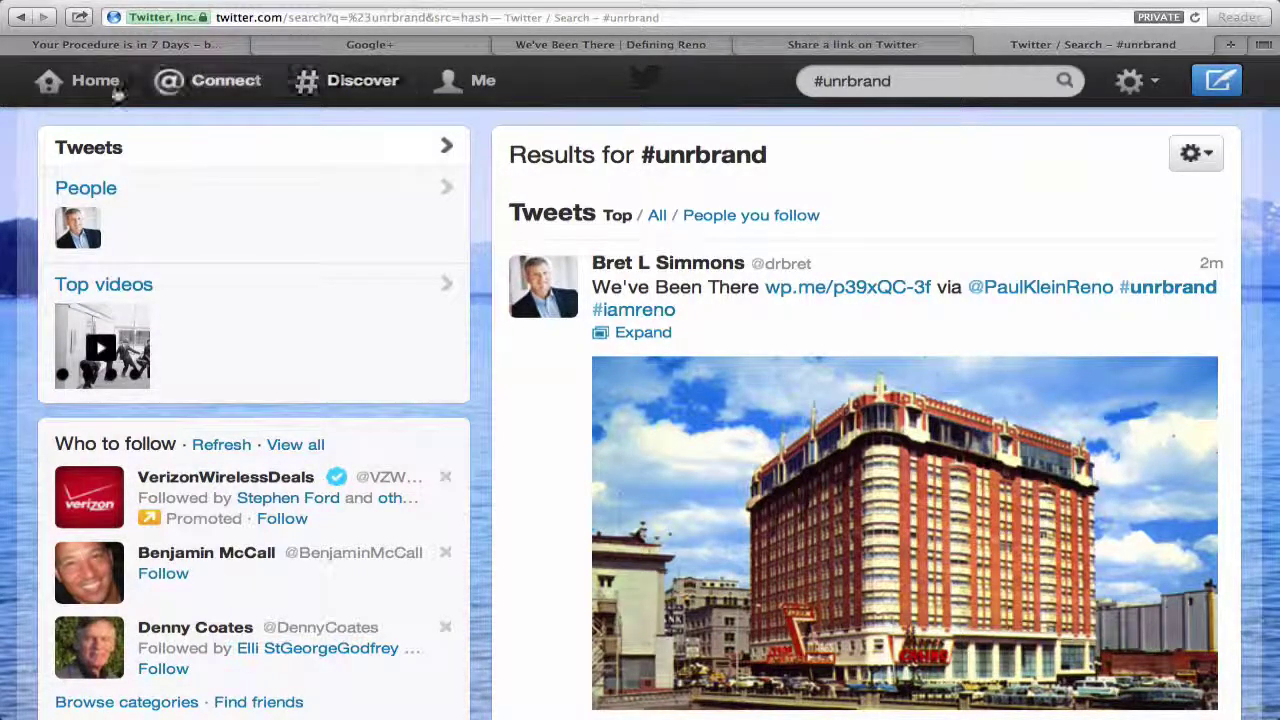
Go from Home to your profile's Lists page and browse UNRbrand, Reno, leadership and others
click(78, 90)
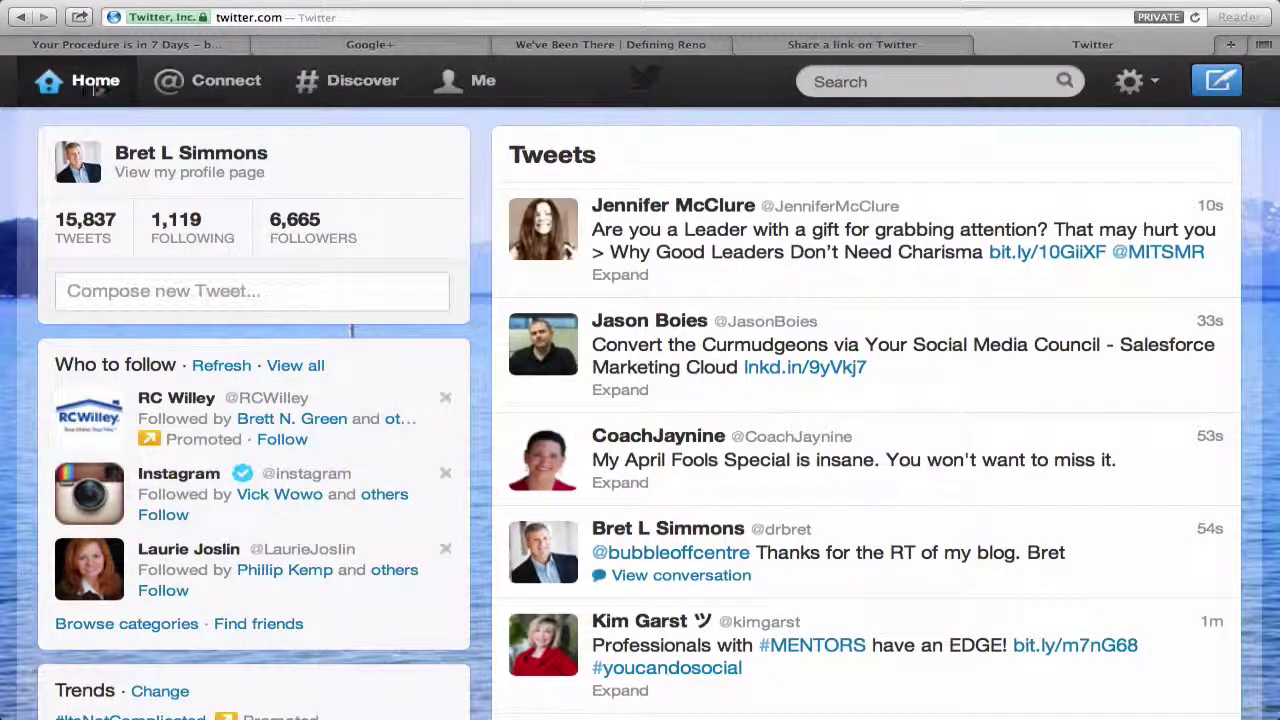
click(475, 82)
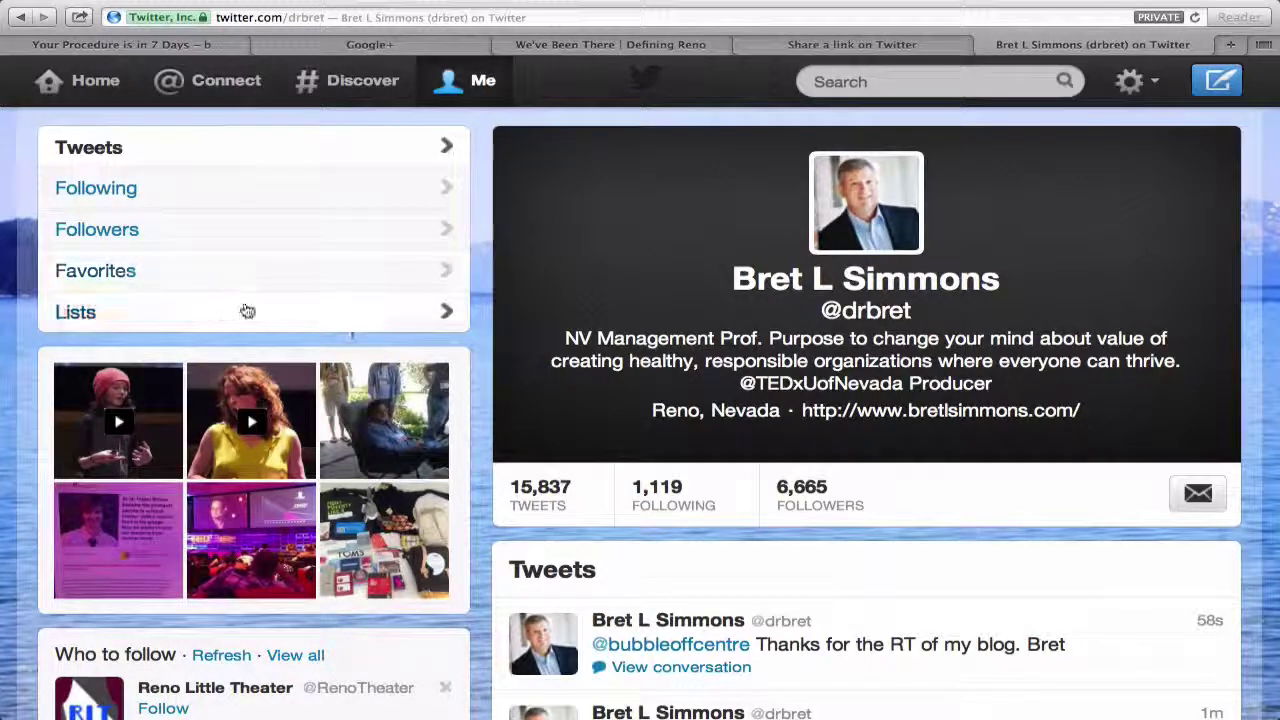
click(291, 314)
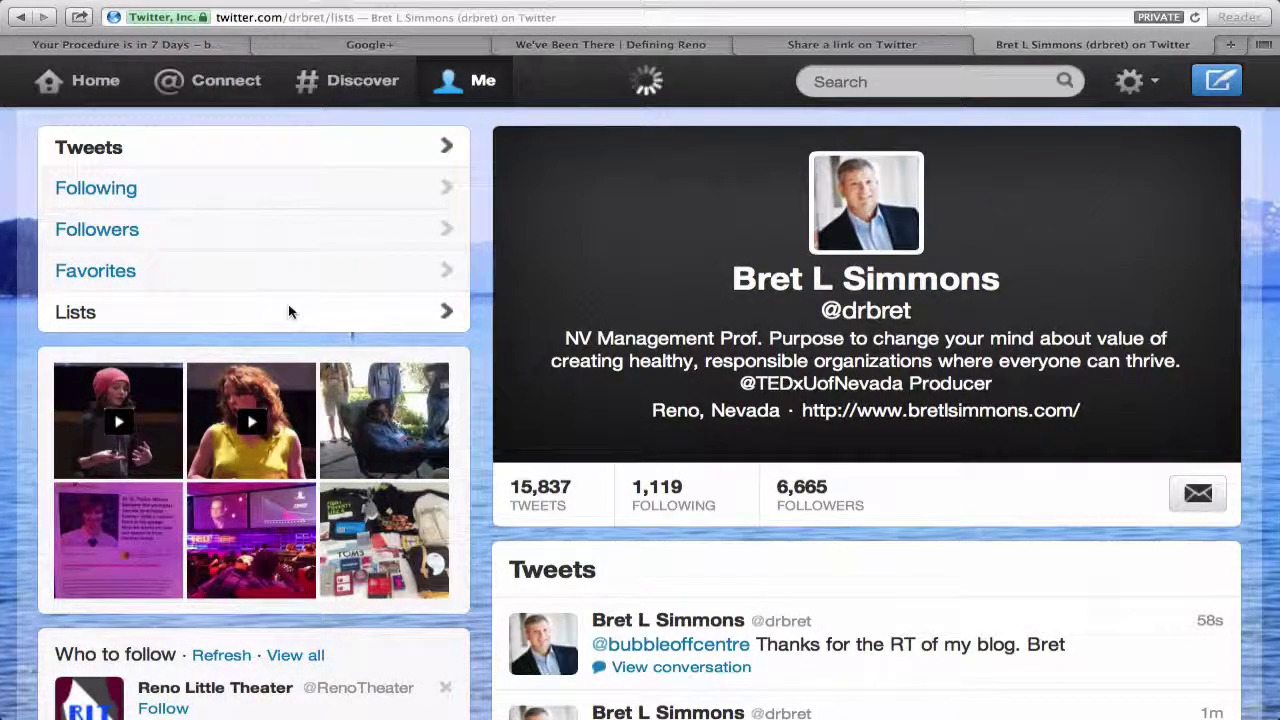
scroll(605, 345, down, 4)
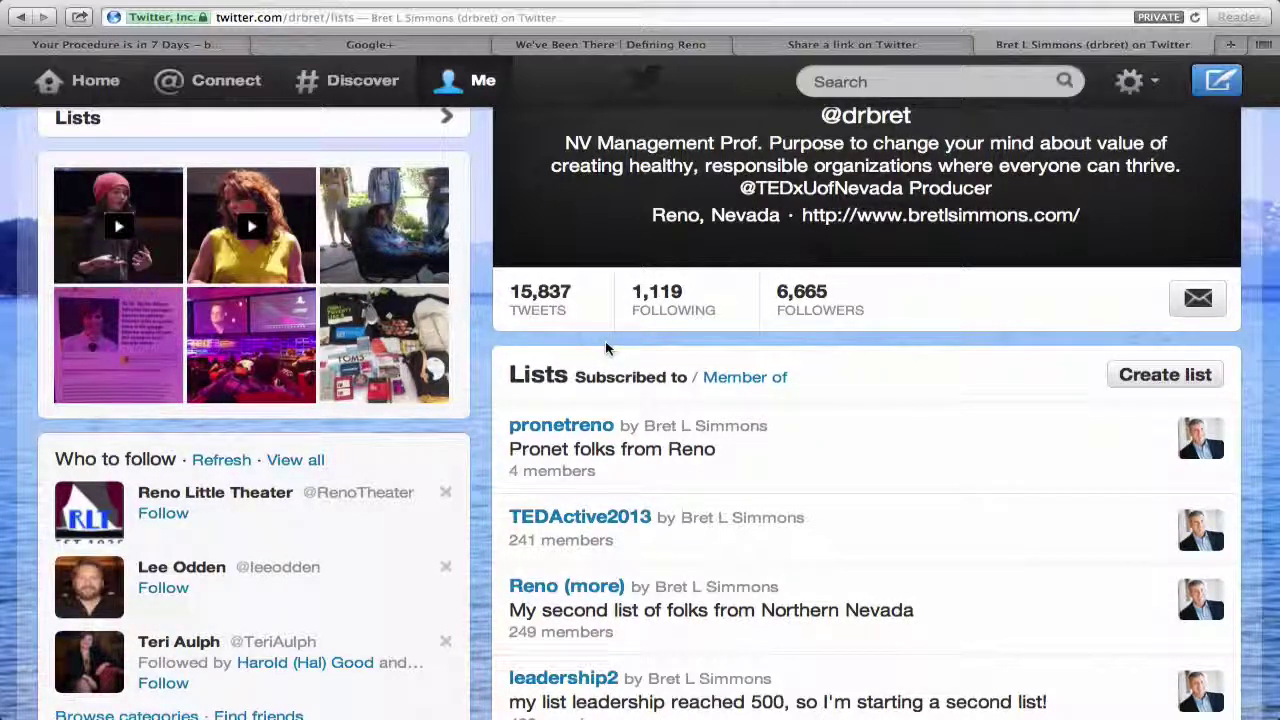
scroll(605, 348, down, 3)
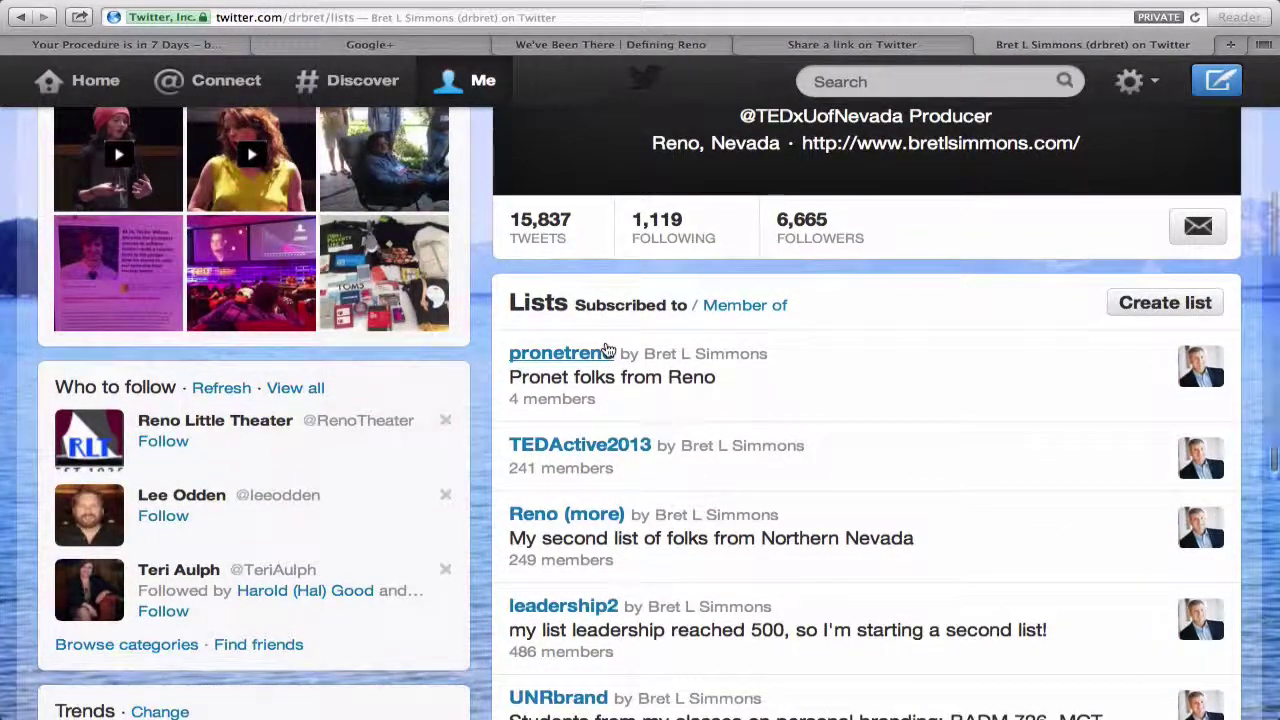
scroll(605, 343, down, 10)
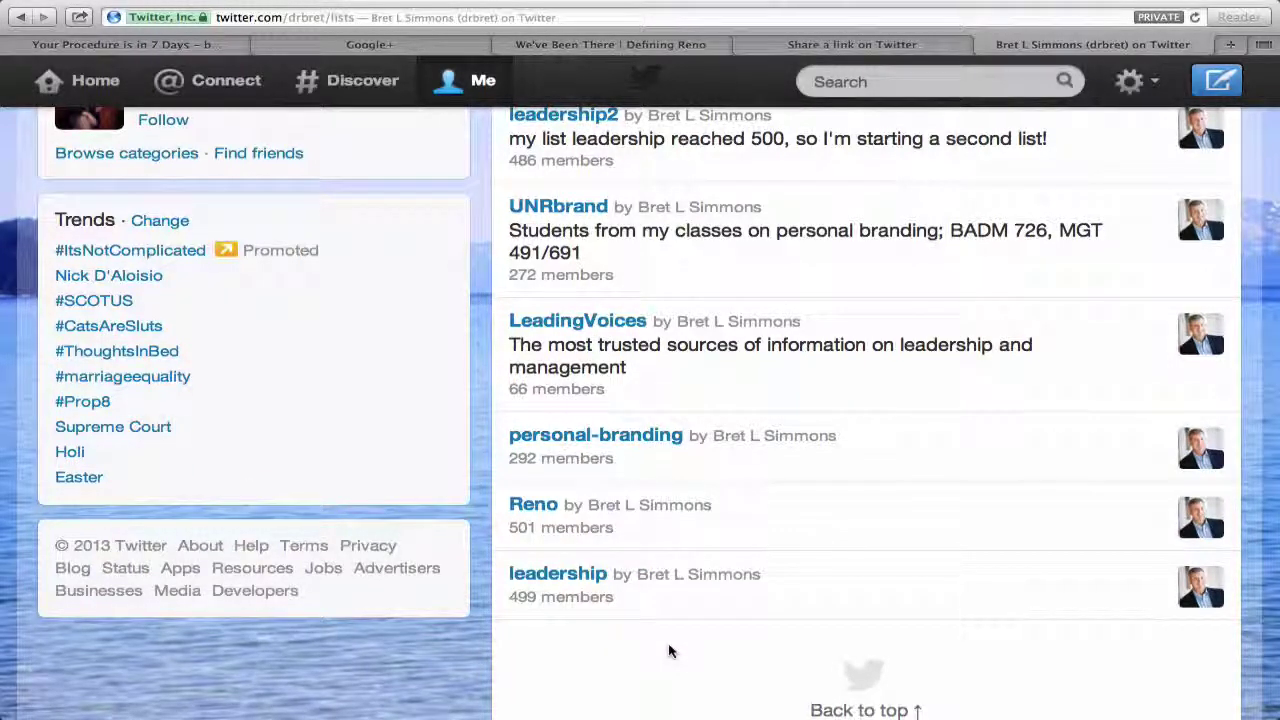
scroll(660, 597, down, 1)
scroll(660, 597, up, 4)
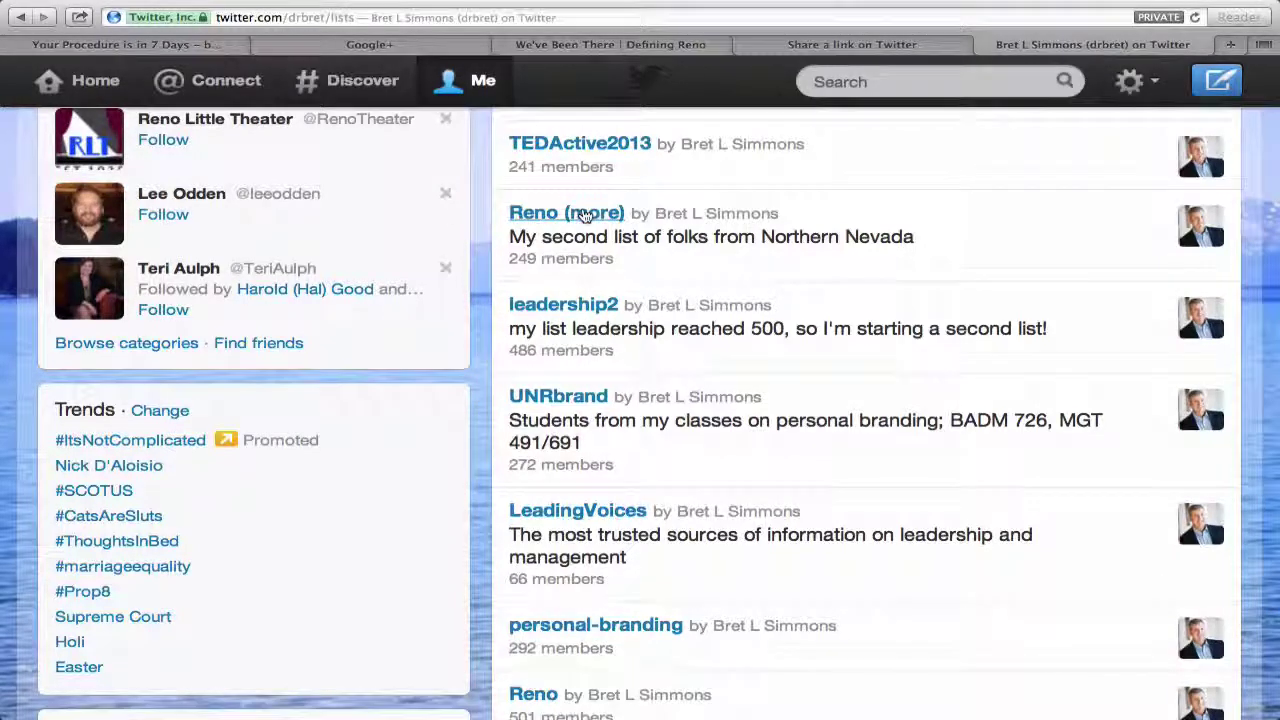
scroll(668, 237, down, 5)
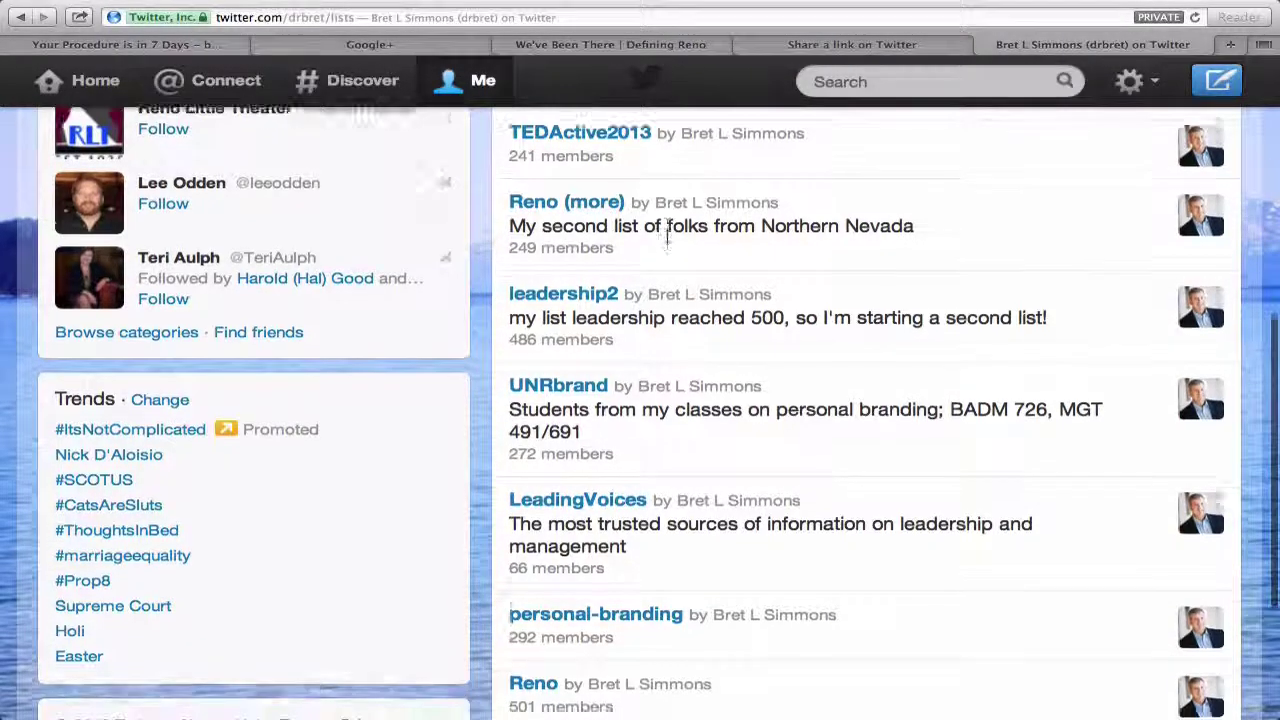
scroll(668, 241, up, 3)
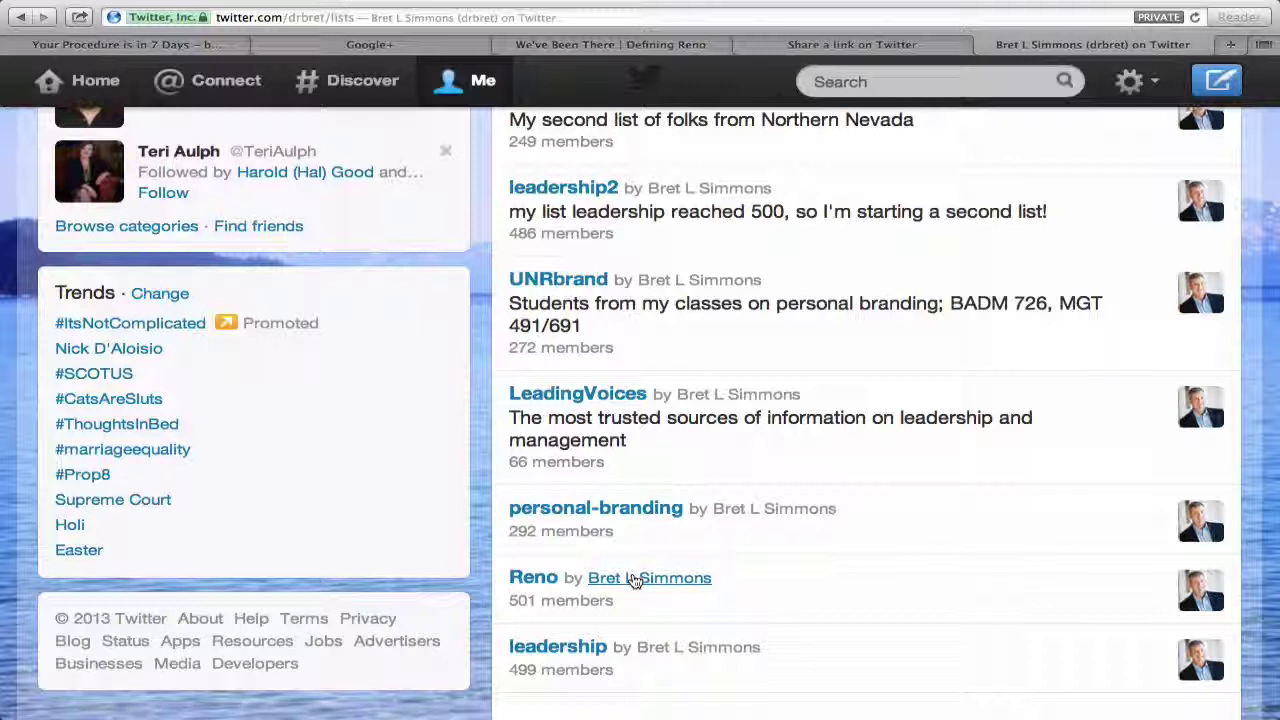
Open the leadership list's Members page and scroll through its 499 members' bios
click(590, 650)
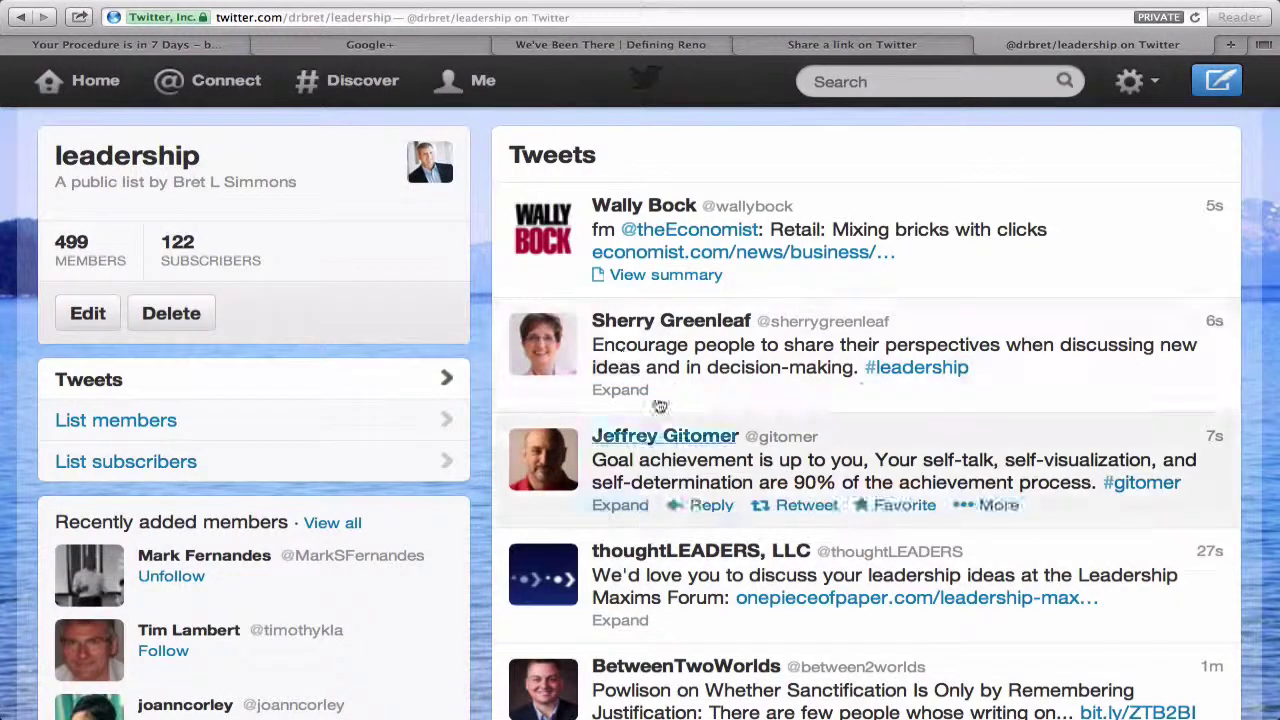
click(106, 263)
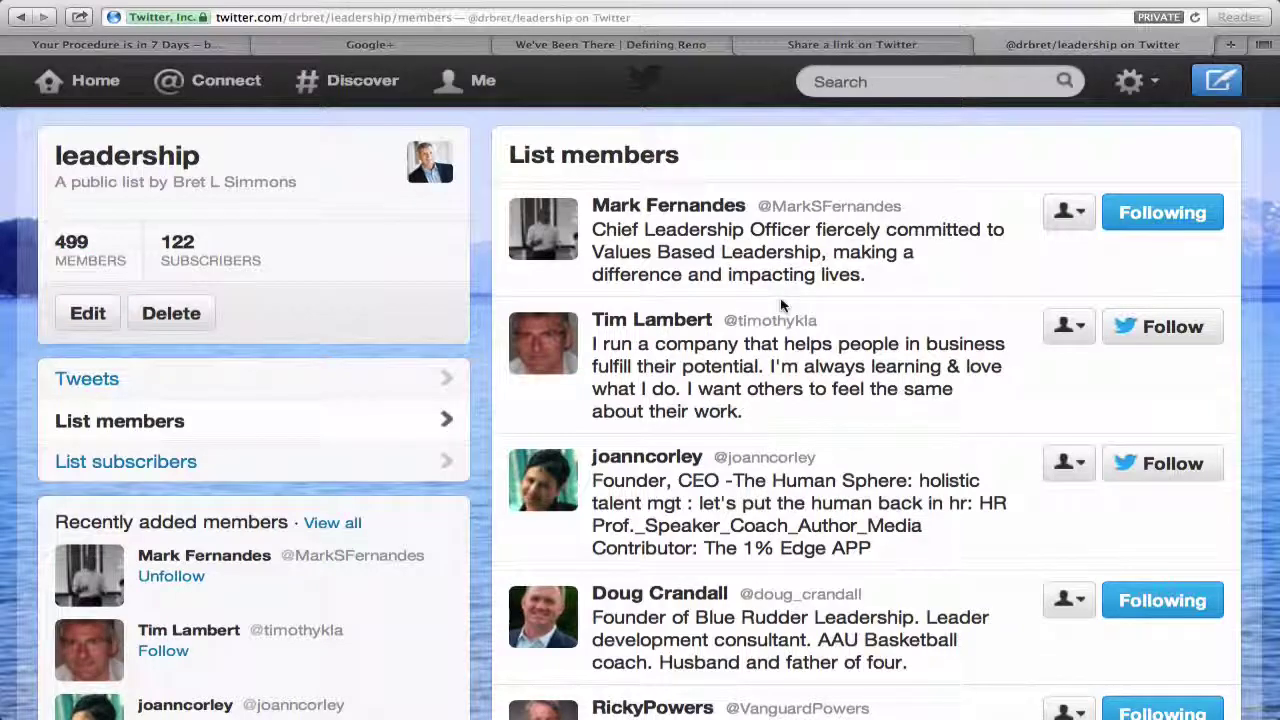
scroll(783, 305, down, 5)
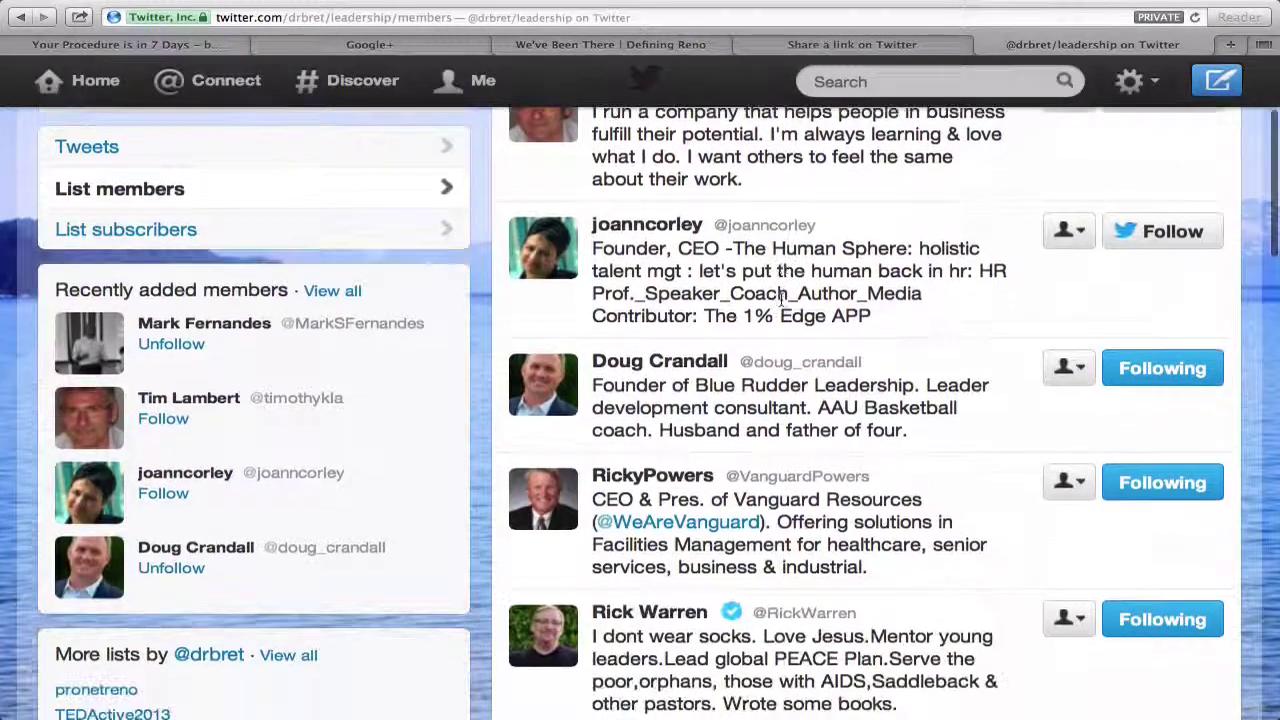
scroll(781, 296, down, 3)
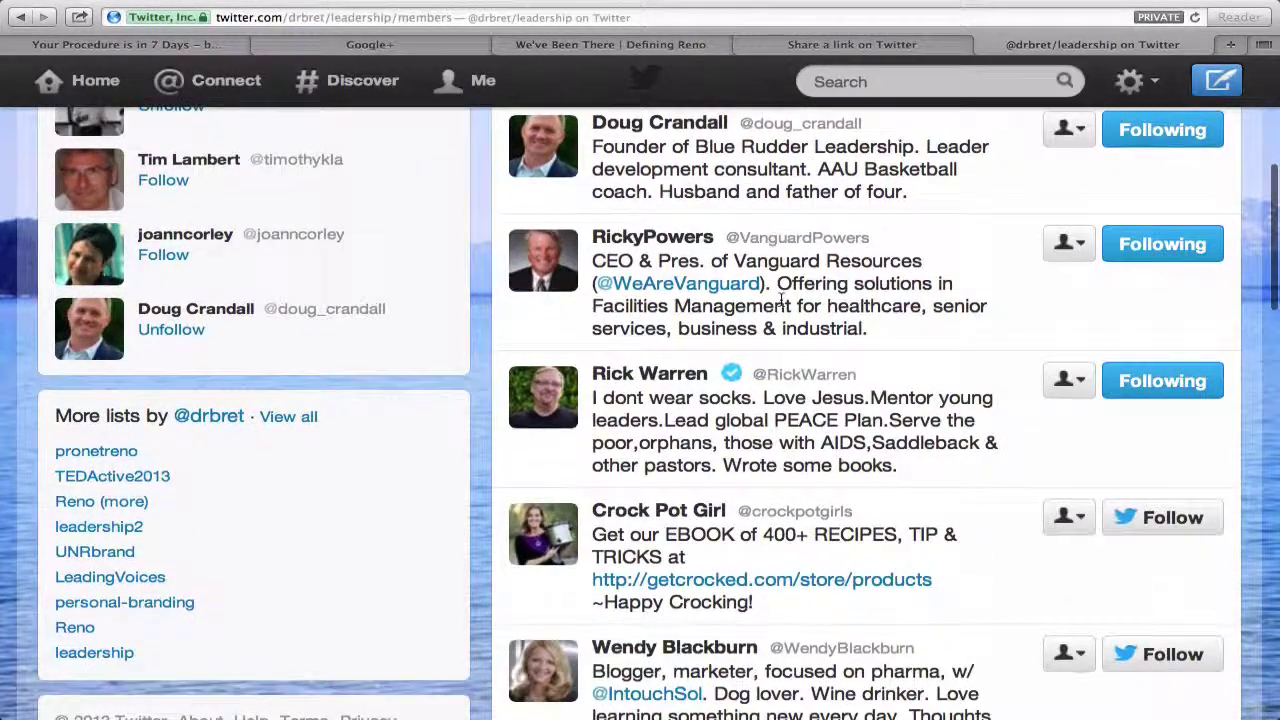
scroll(780, 300, down, 3)
scroll(781, 302, up, 10)
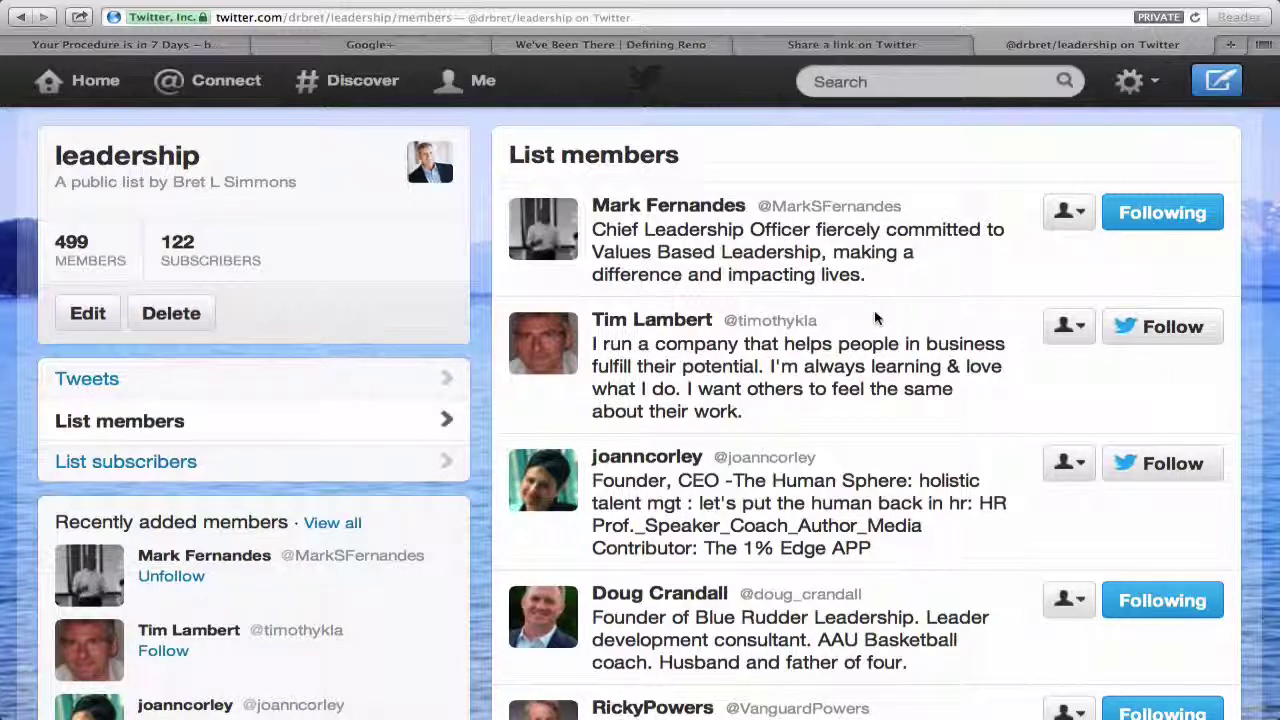
scroll(875, 318, down, 1)
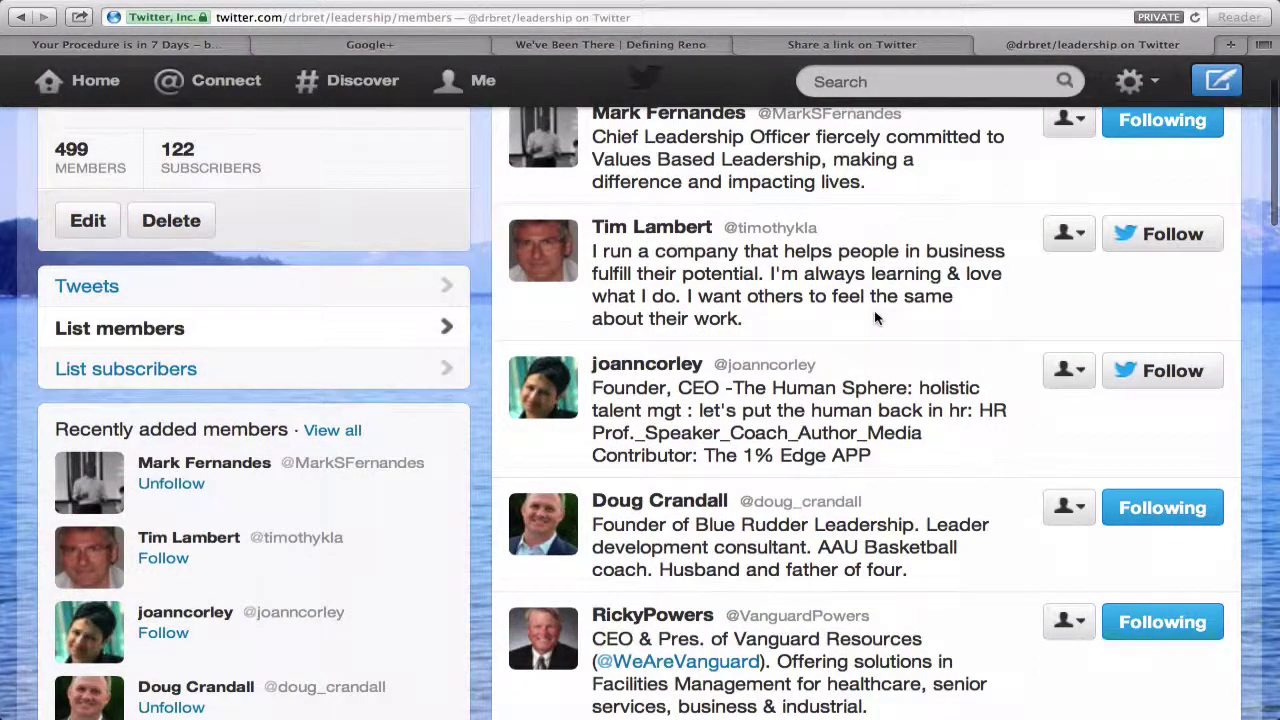
scroll(875, 318, down, 2)
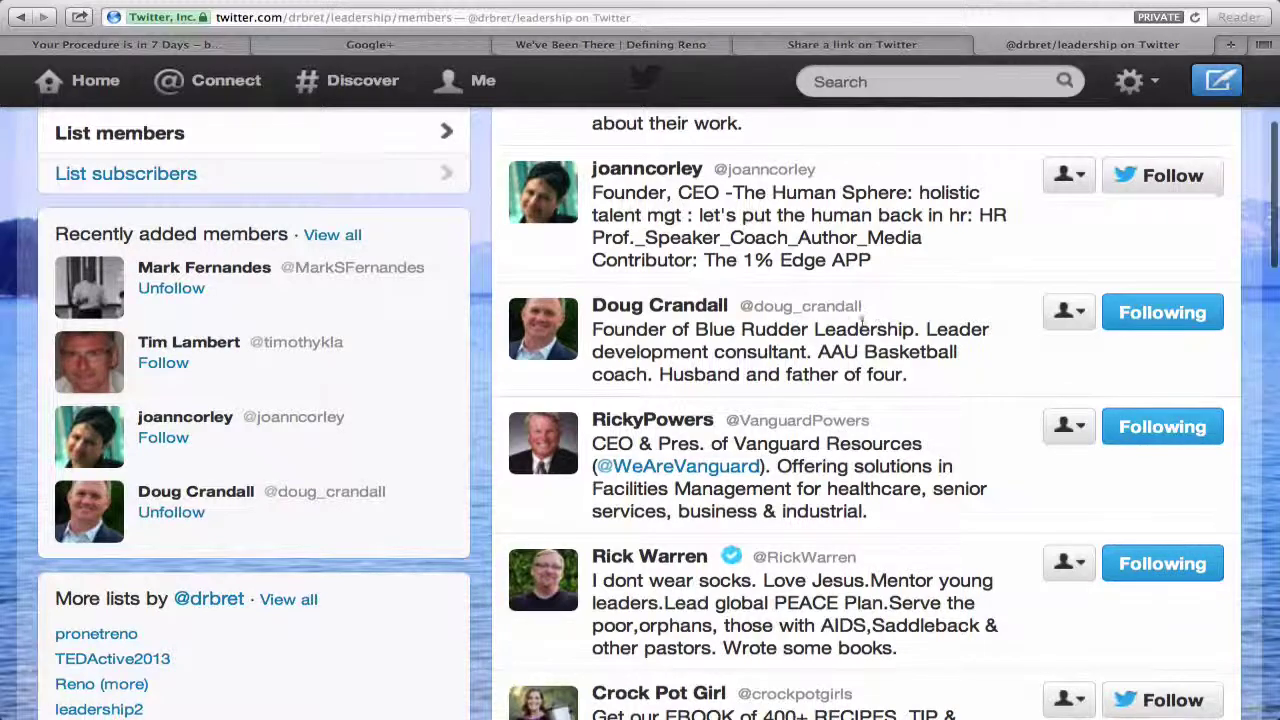
scroll(862, 320, up, 3)
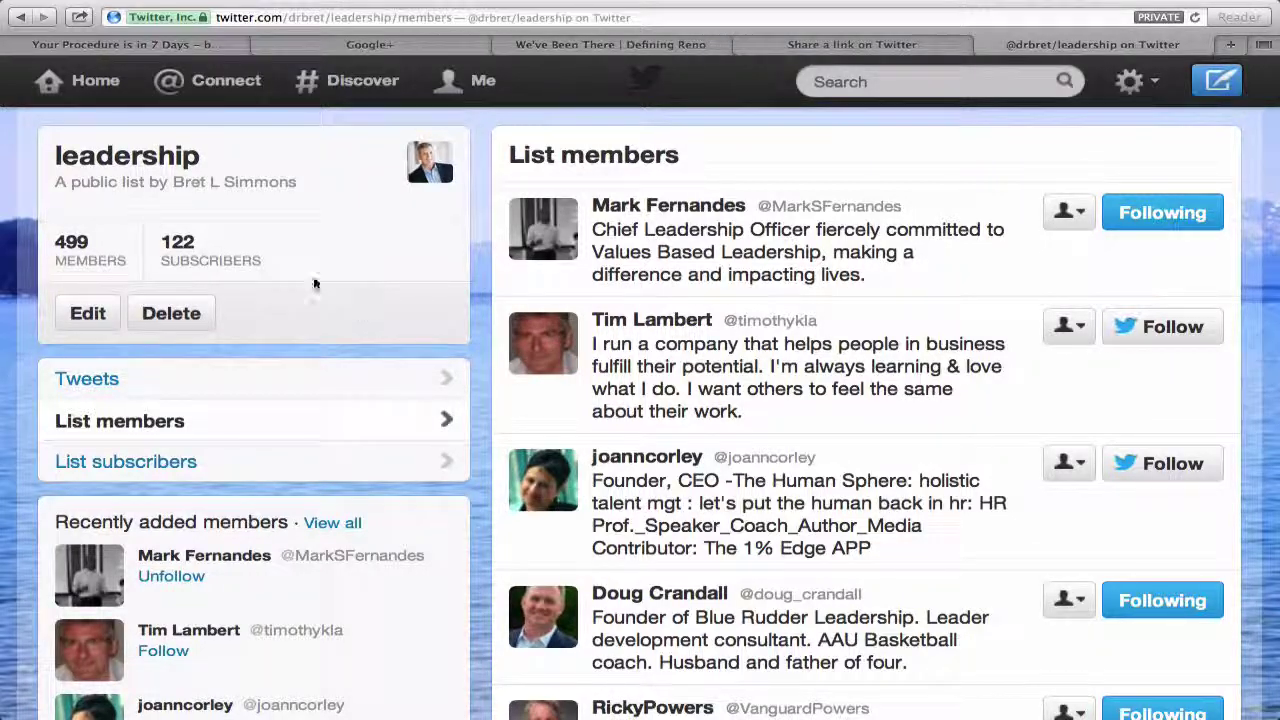
mouse_move(25, 8)
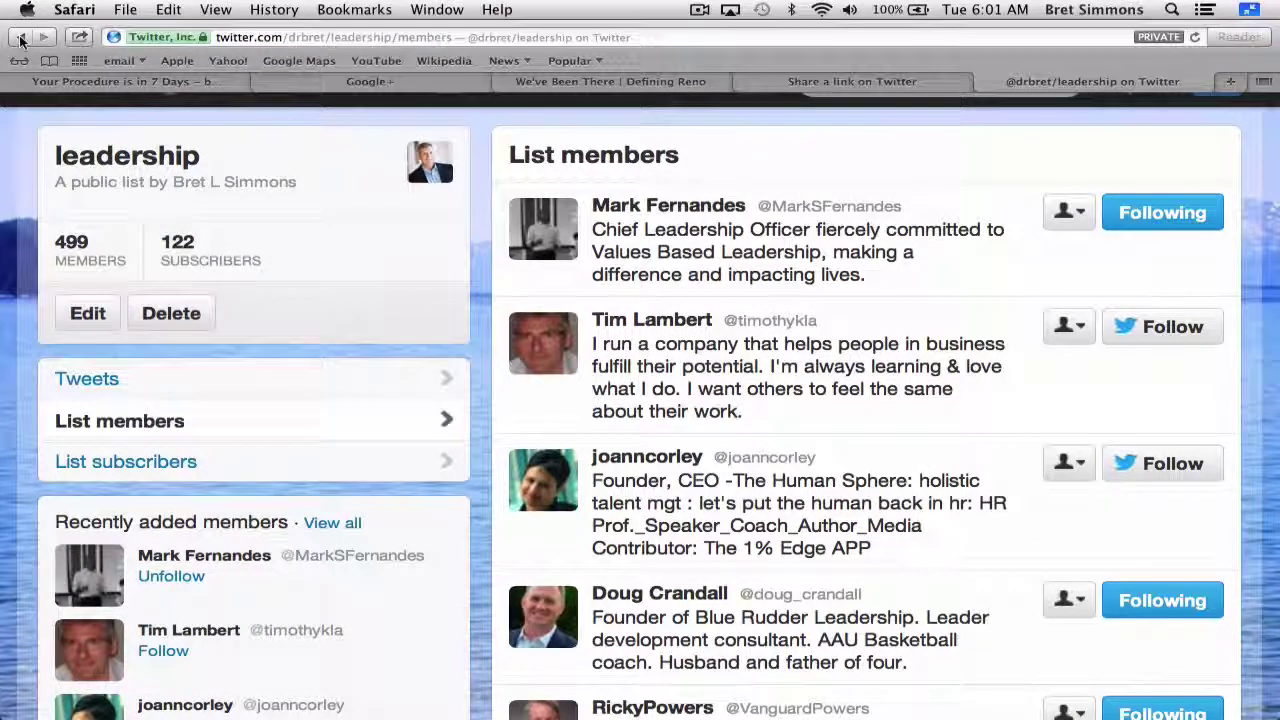
click(20, 38)
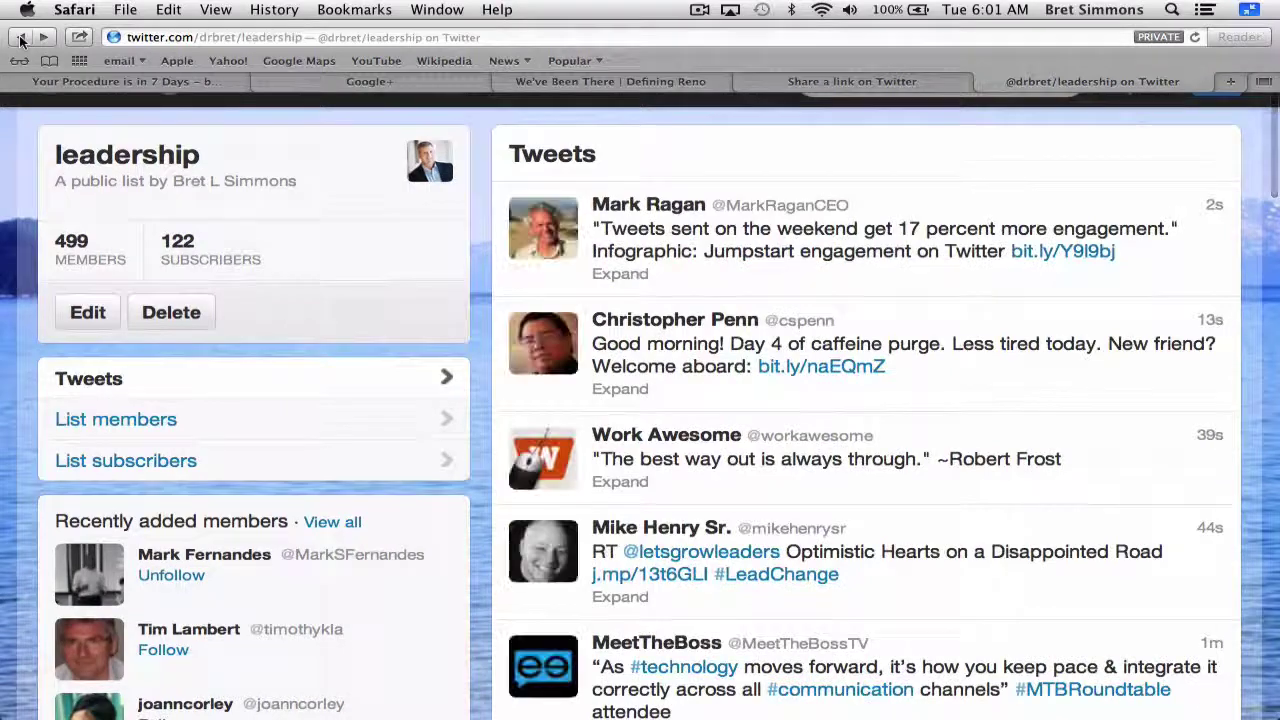
click(20, 38)
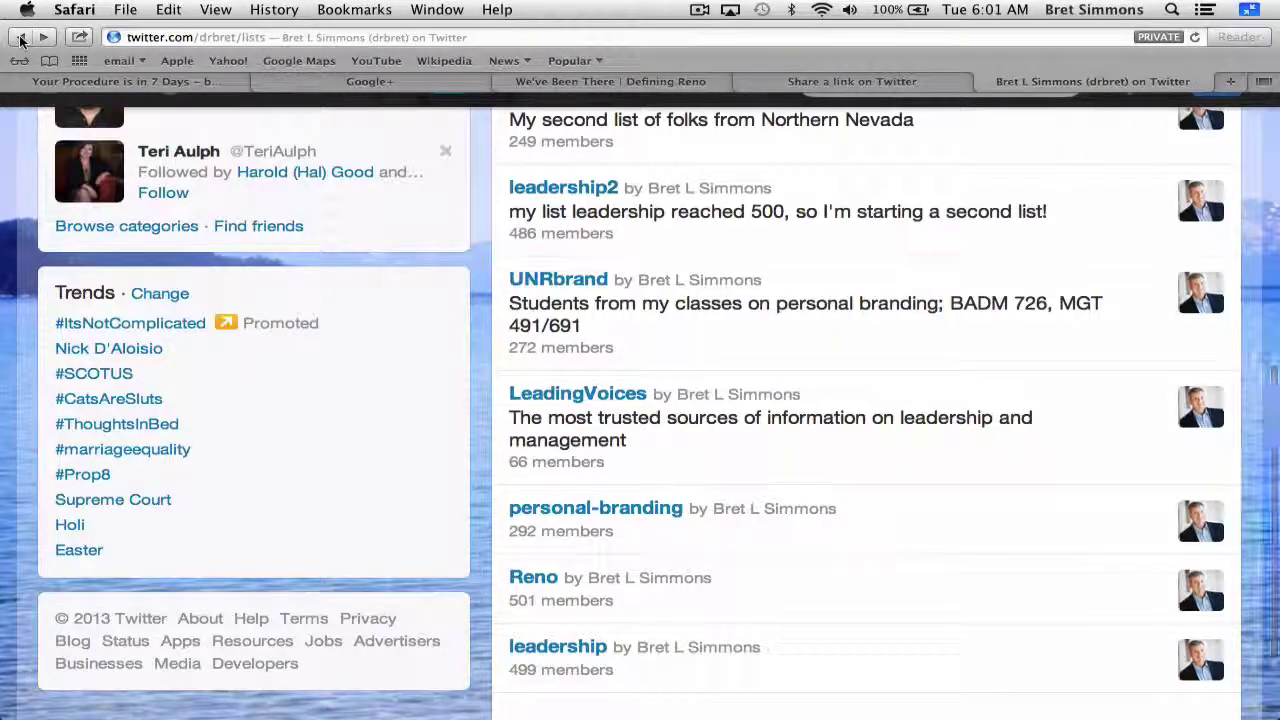
scroll(265, 150, up, 5)
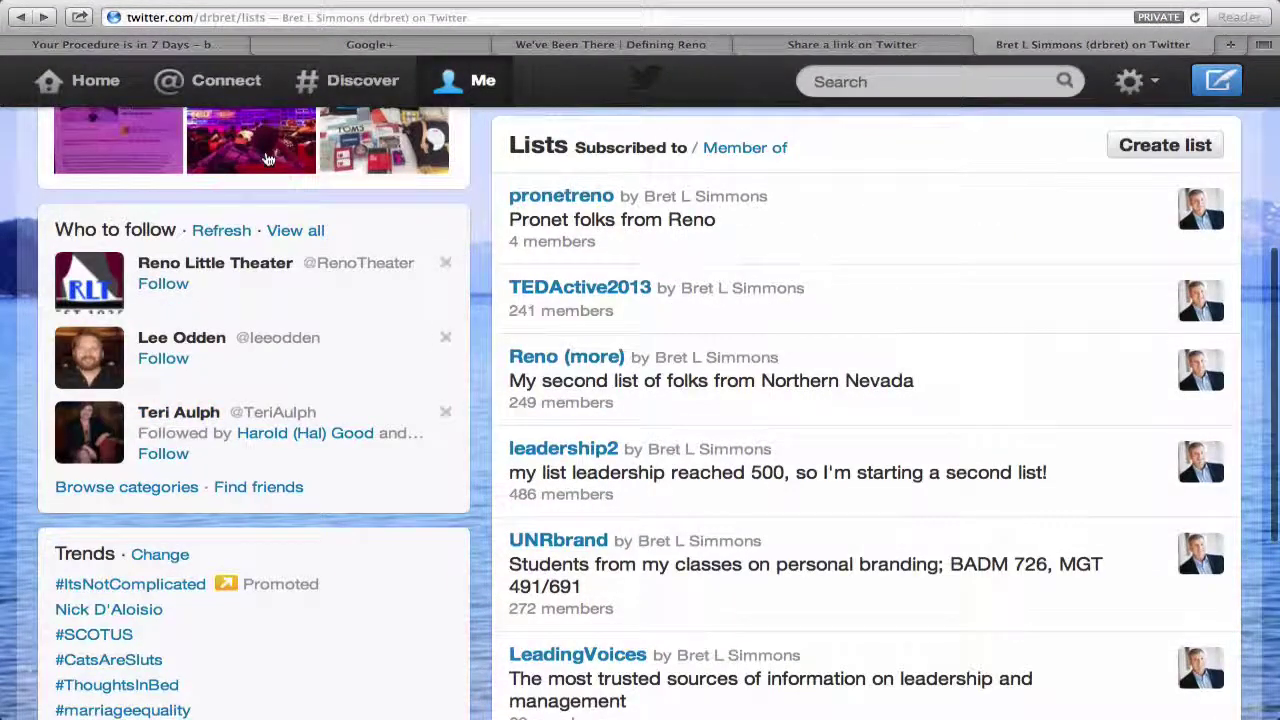
click(1152, 152)
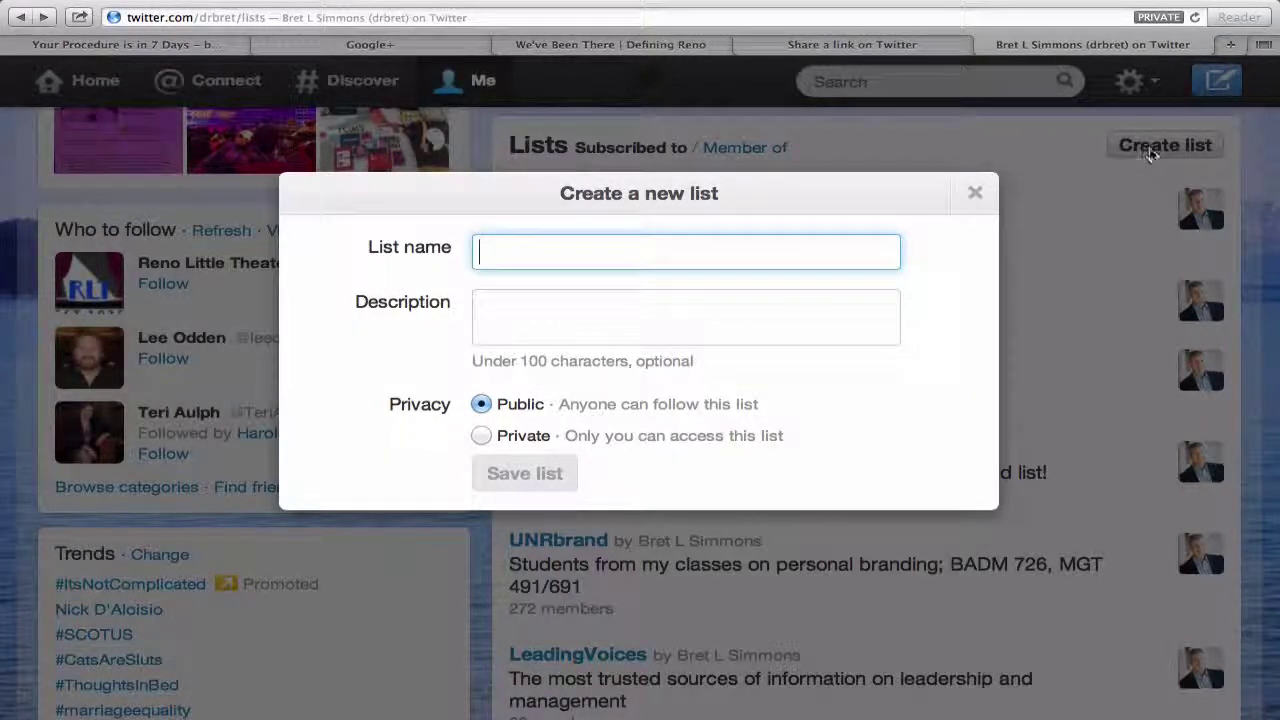
text(EMBA)
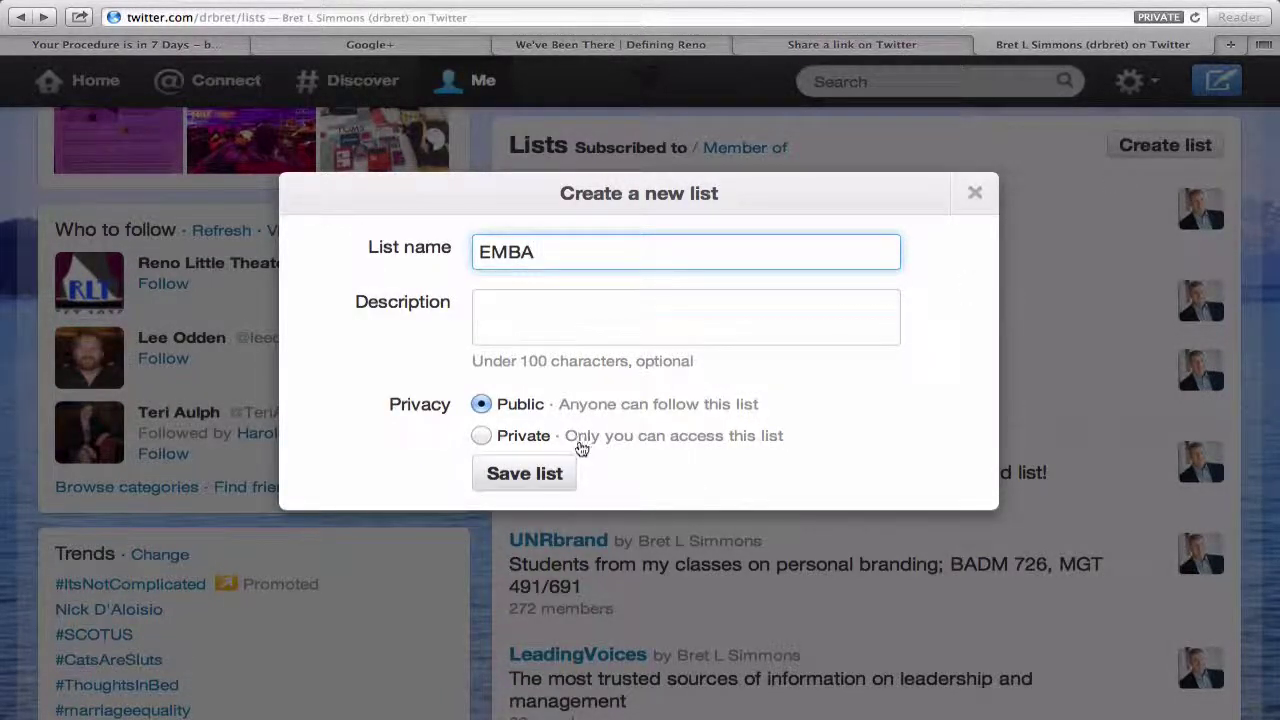
click(972, 196)
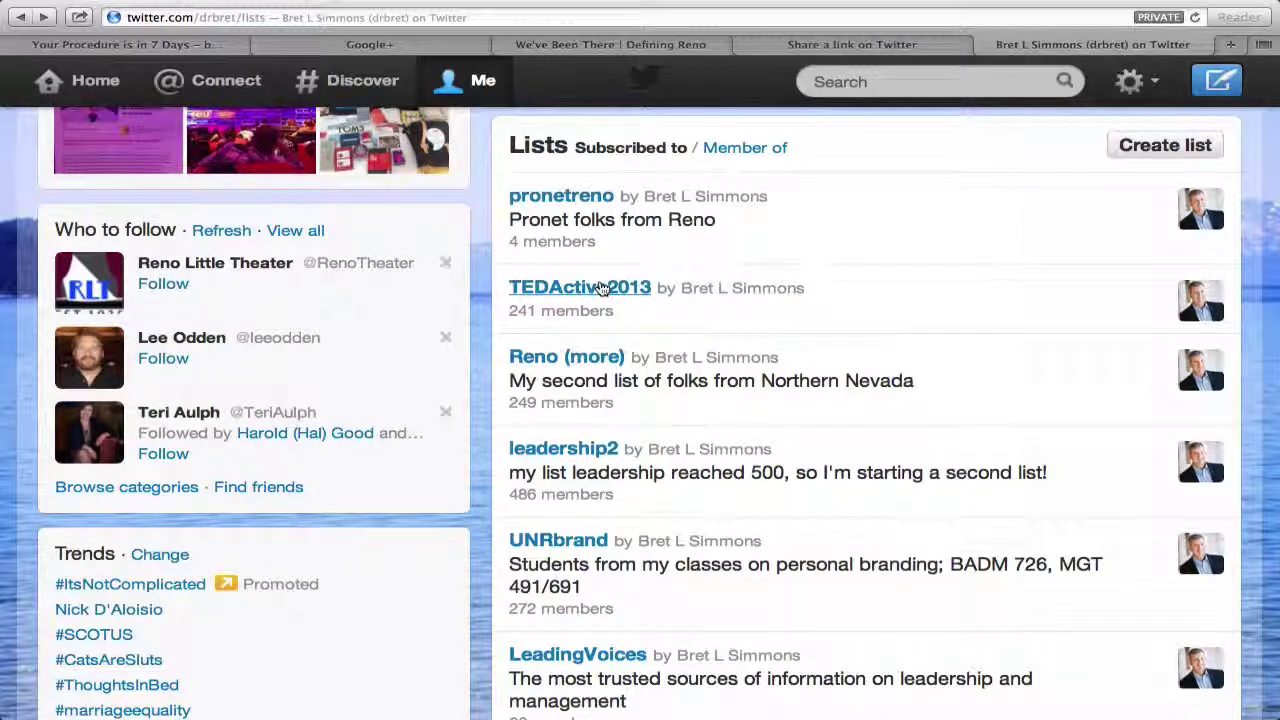
Return to Home, then open Discover and scroll through its tailored tweets
scroll(600, 288, up, 5)
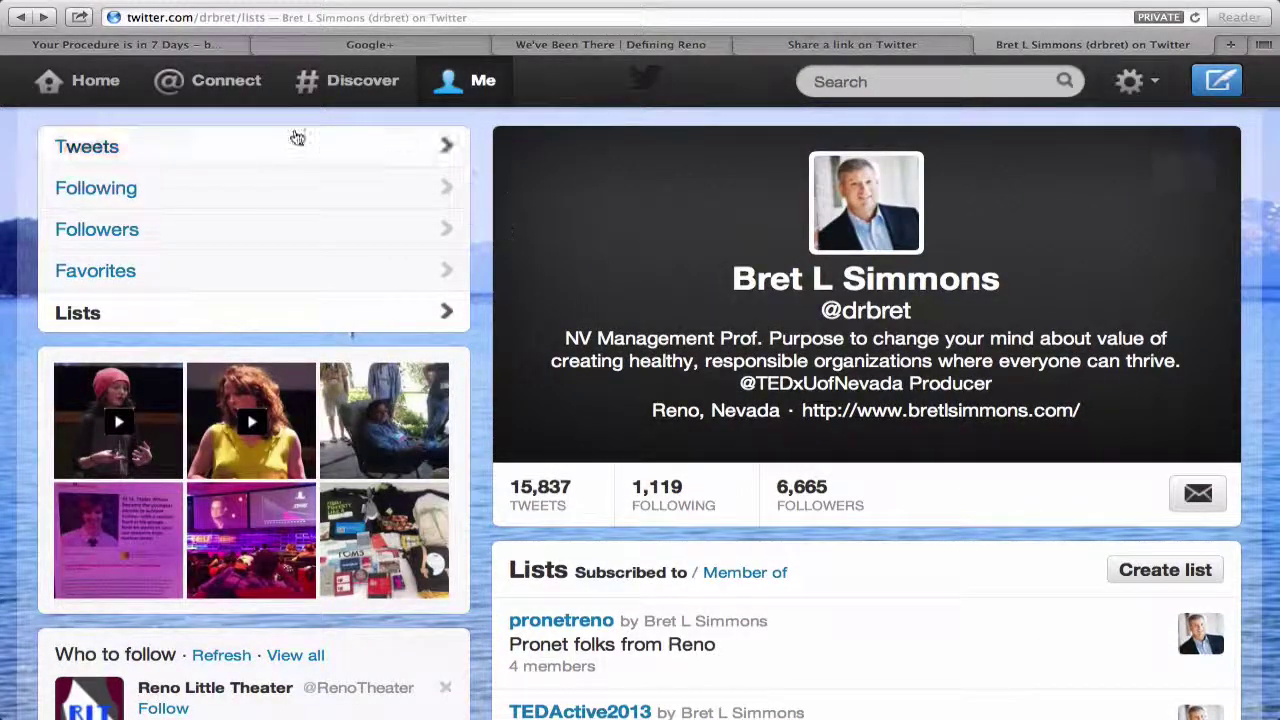
click(97, 83)
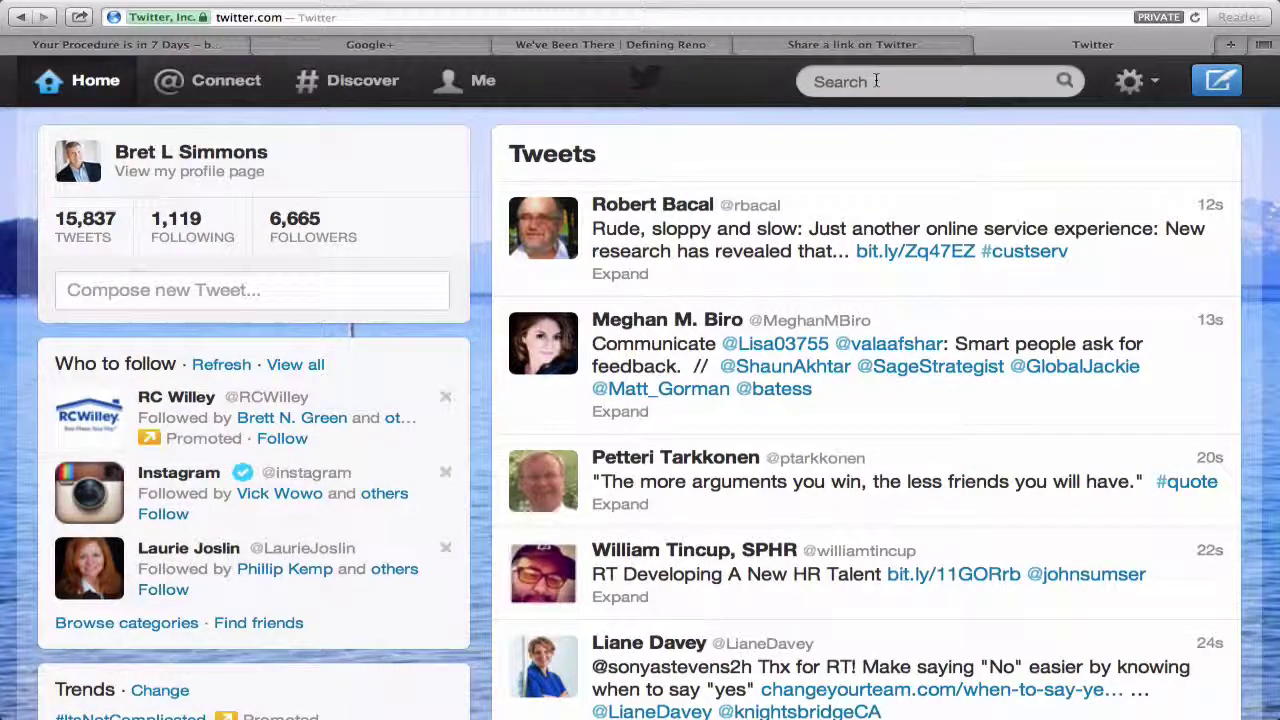
click(877, 80)
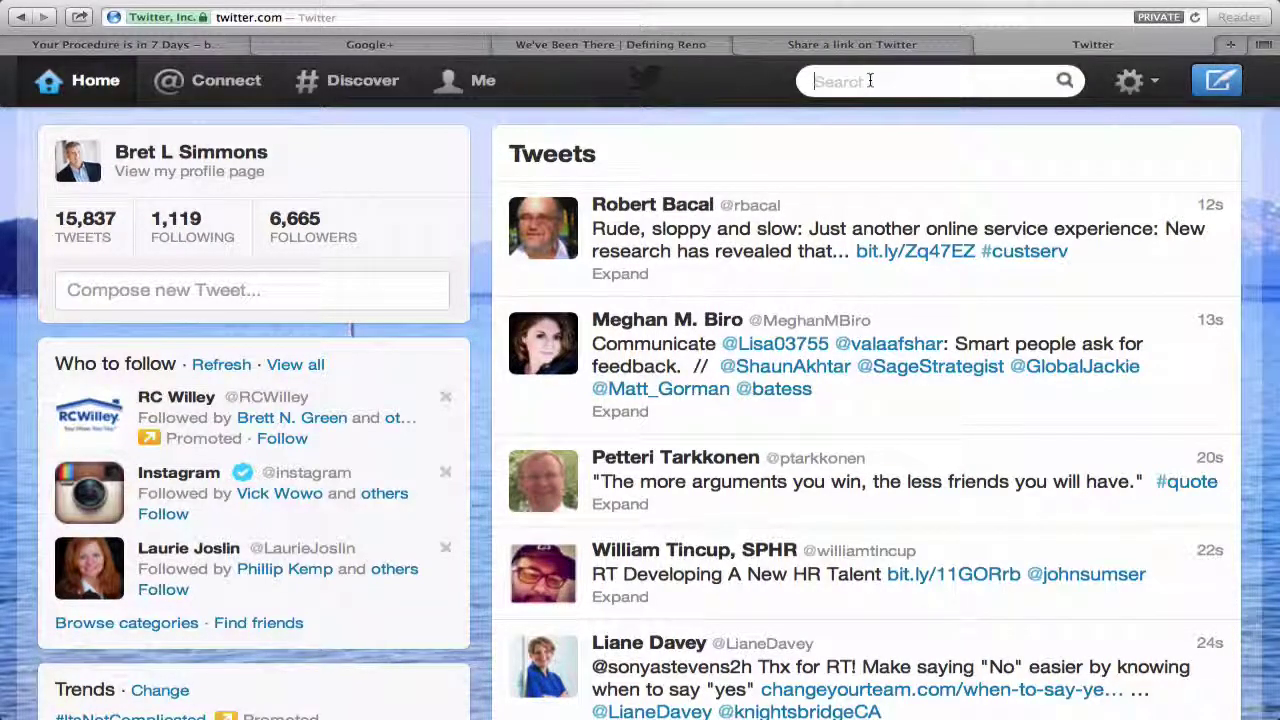
click(362, 90)
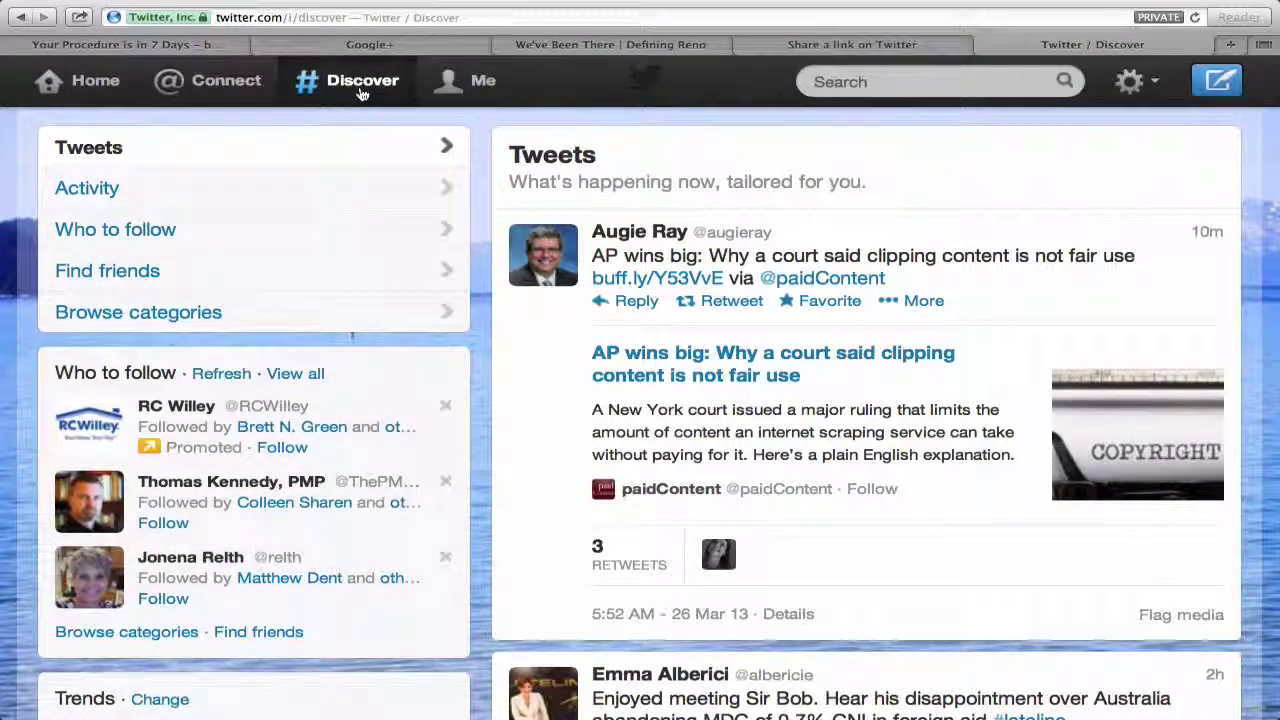
scroll(736, 216, down, 4)
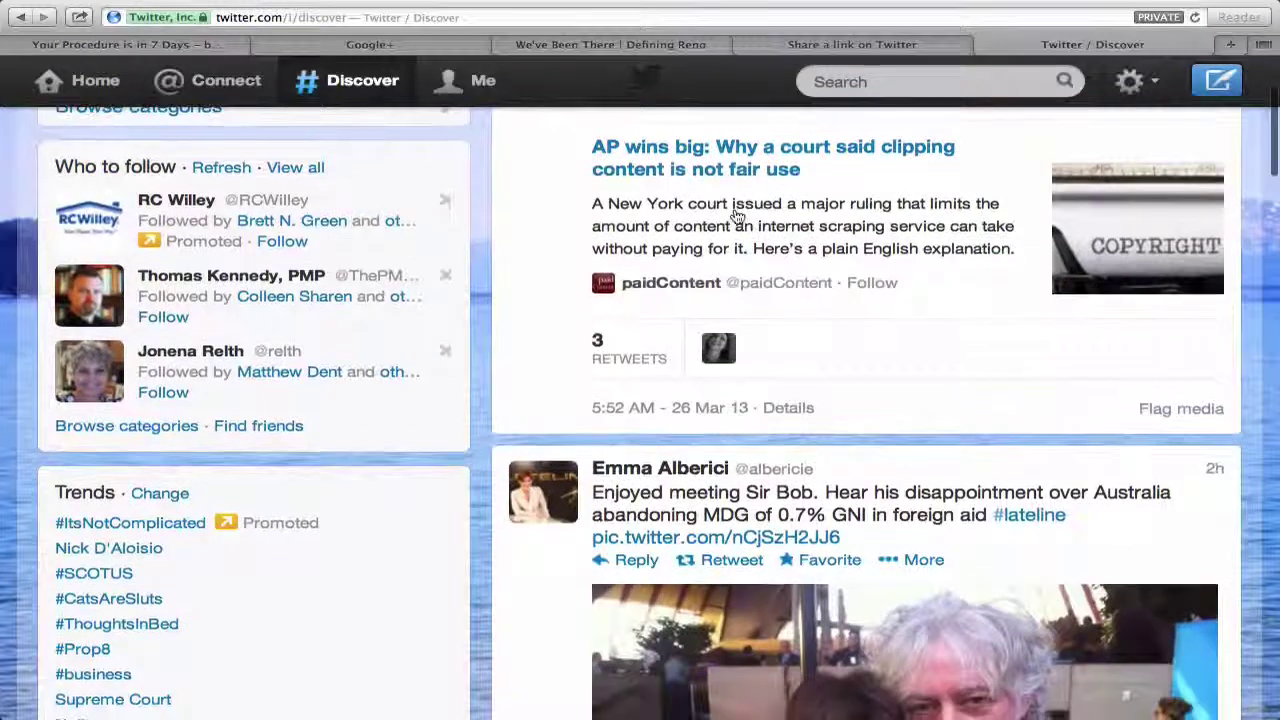
scroll(736, 216, down, 4)
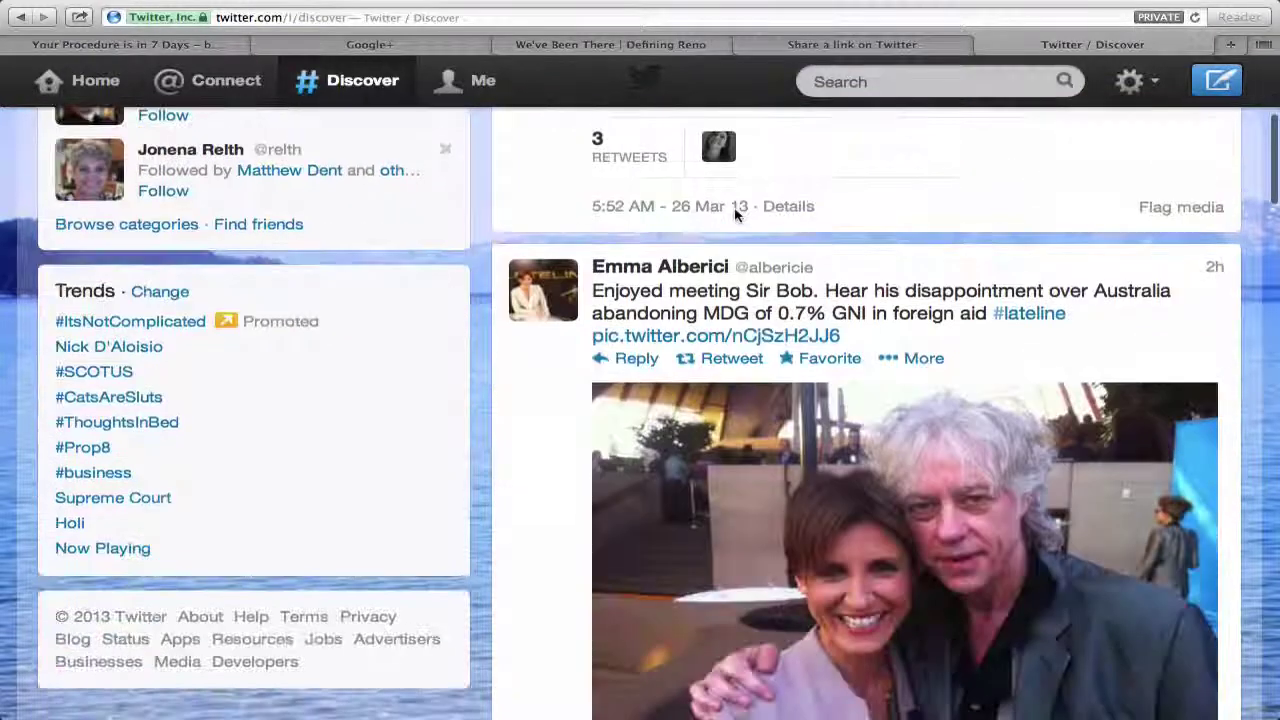
click(690, 266)
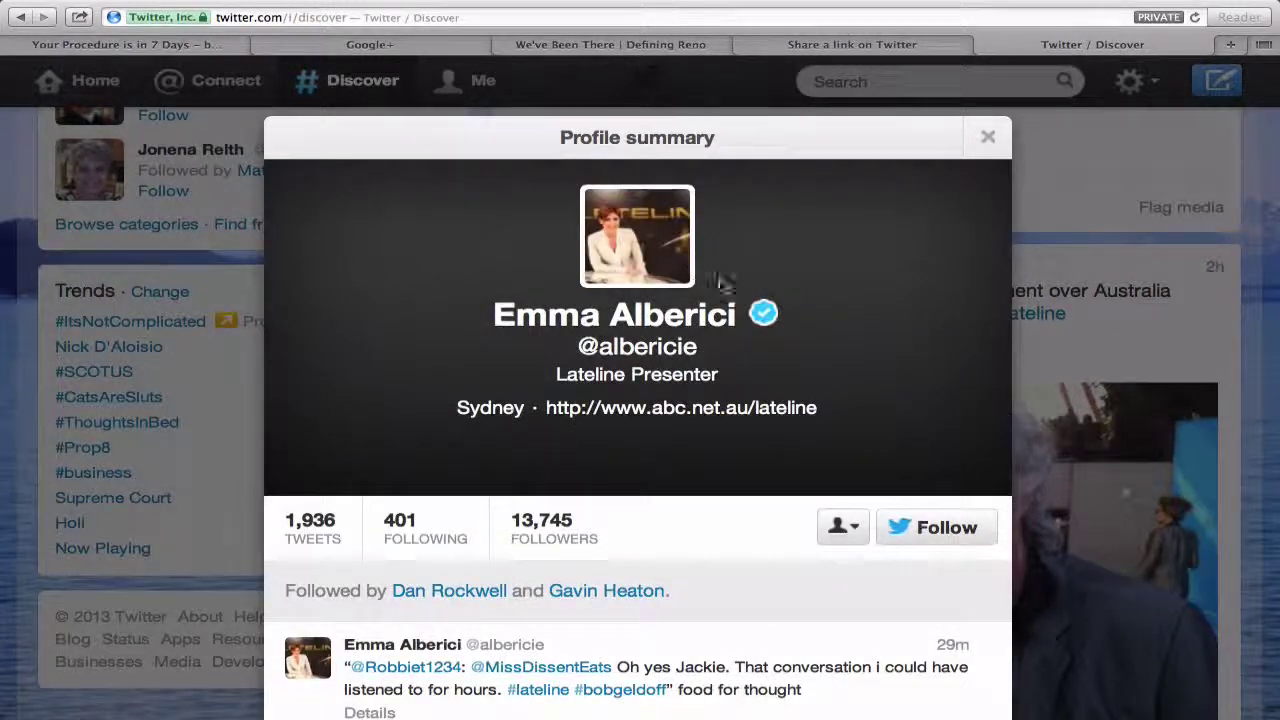
click(853, 537)
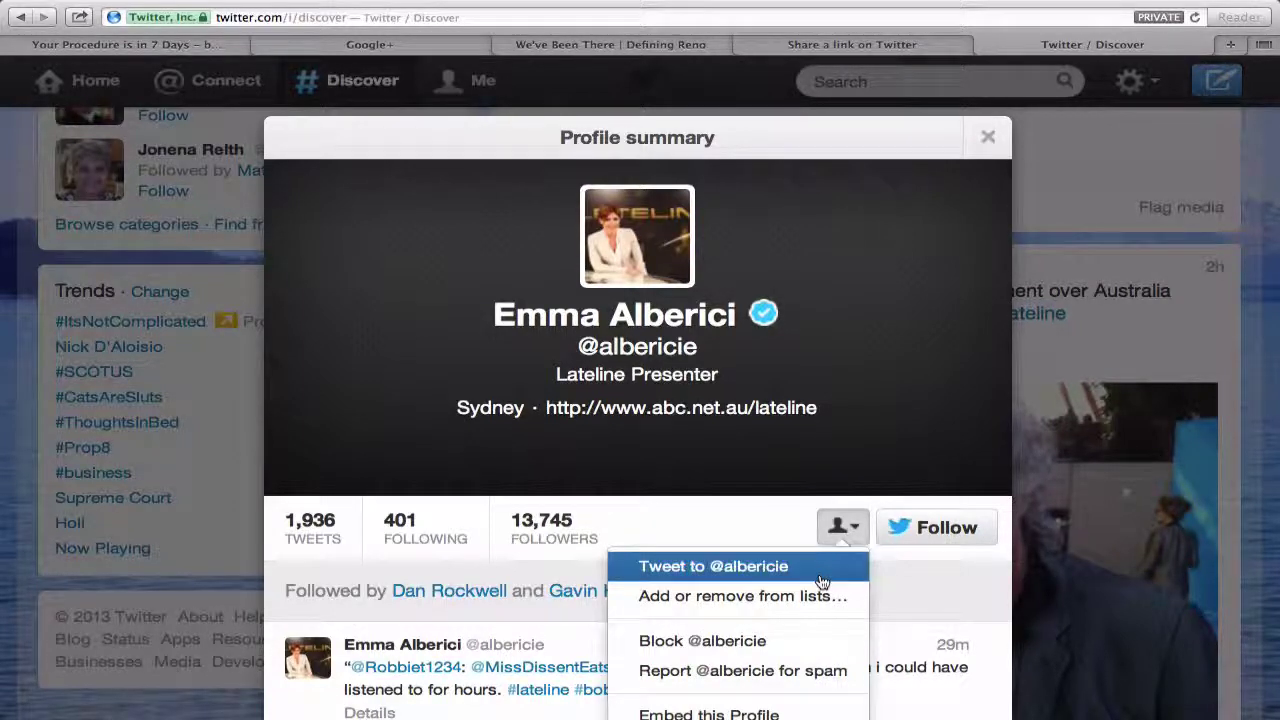
click(798, 605)
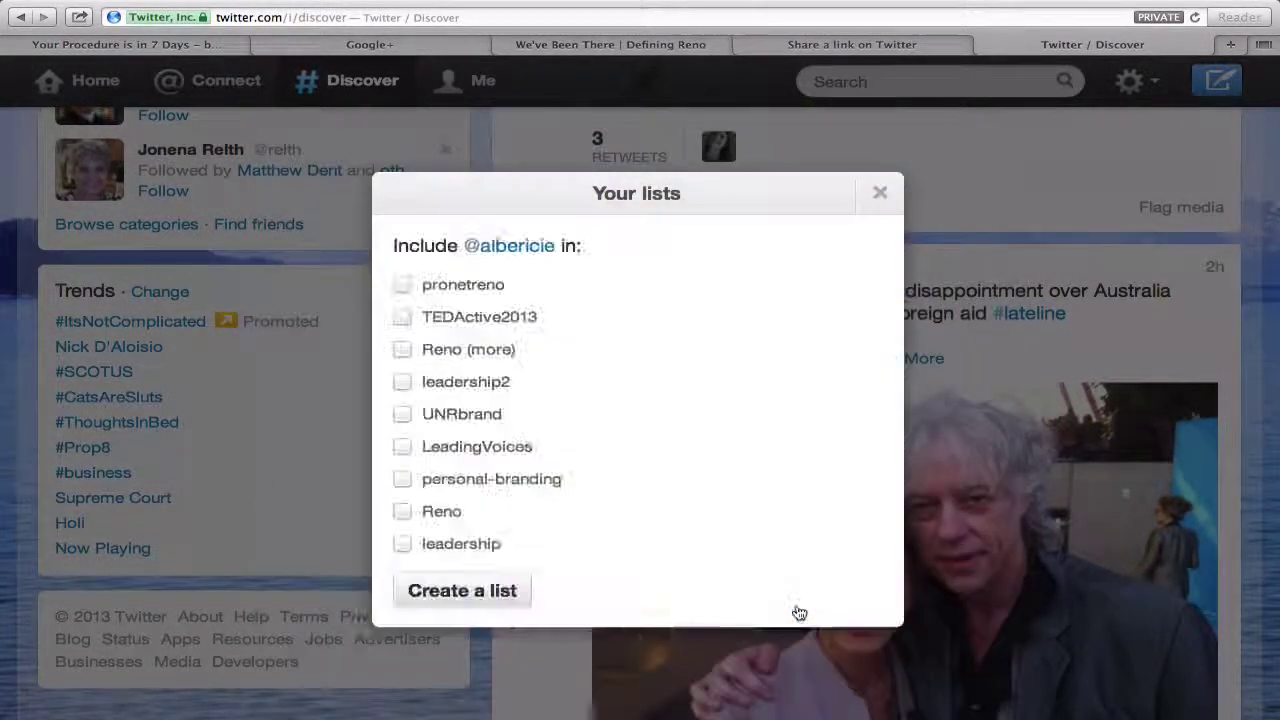
click(401, 383)
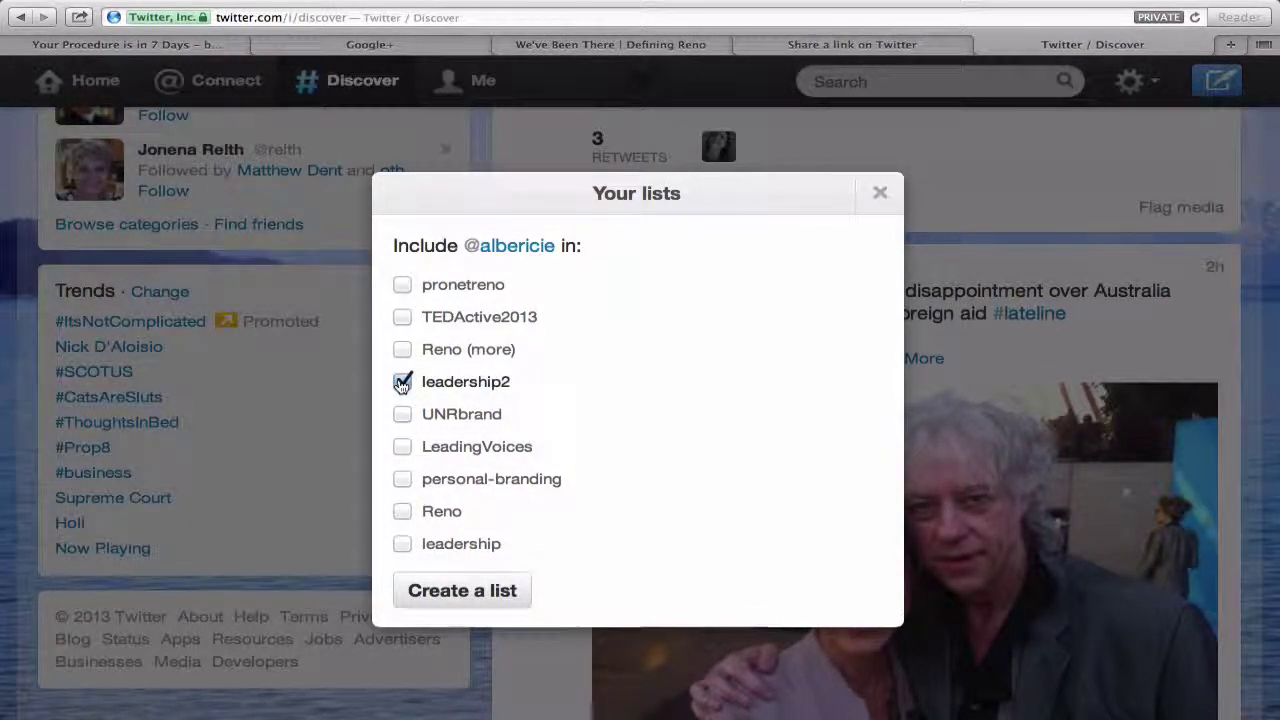
click(879, 193)
Add the author of the teenage app entrepreneur tweet to the personal-branding list
scroll(829, 217, down, 10)
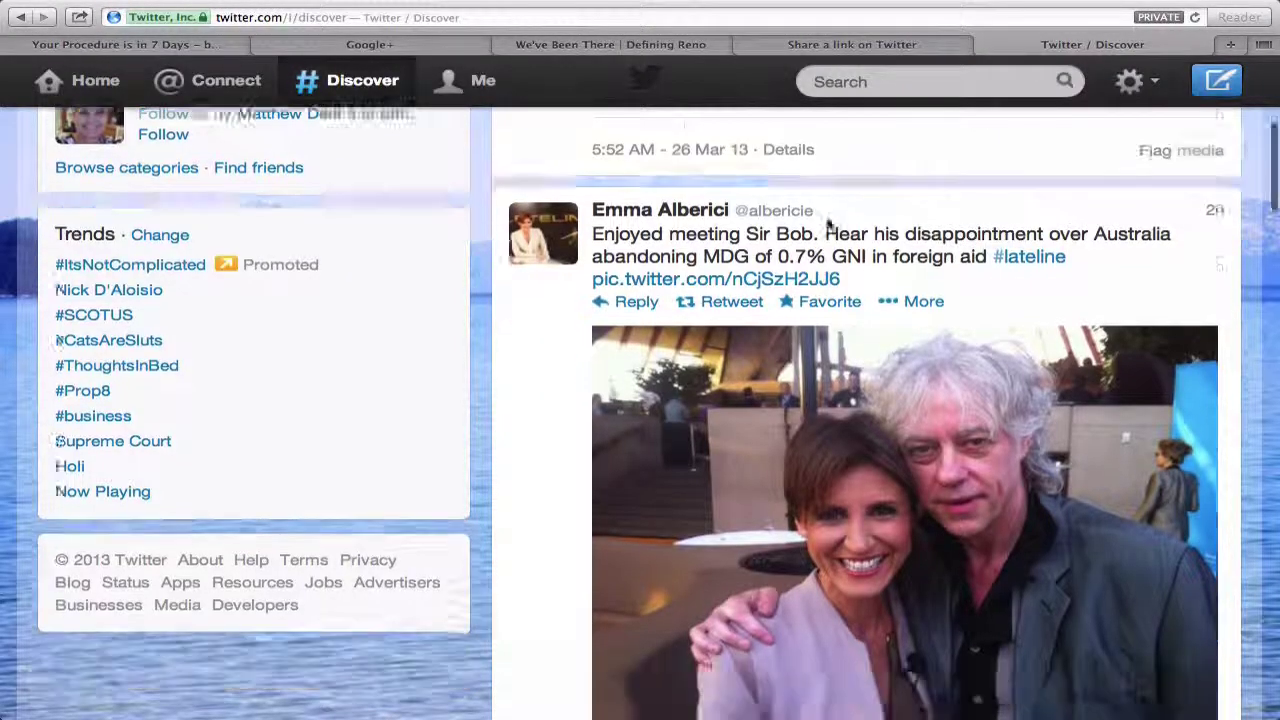
scroll(829, 226, down, 3)
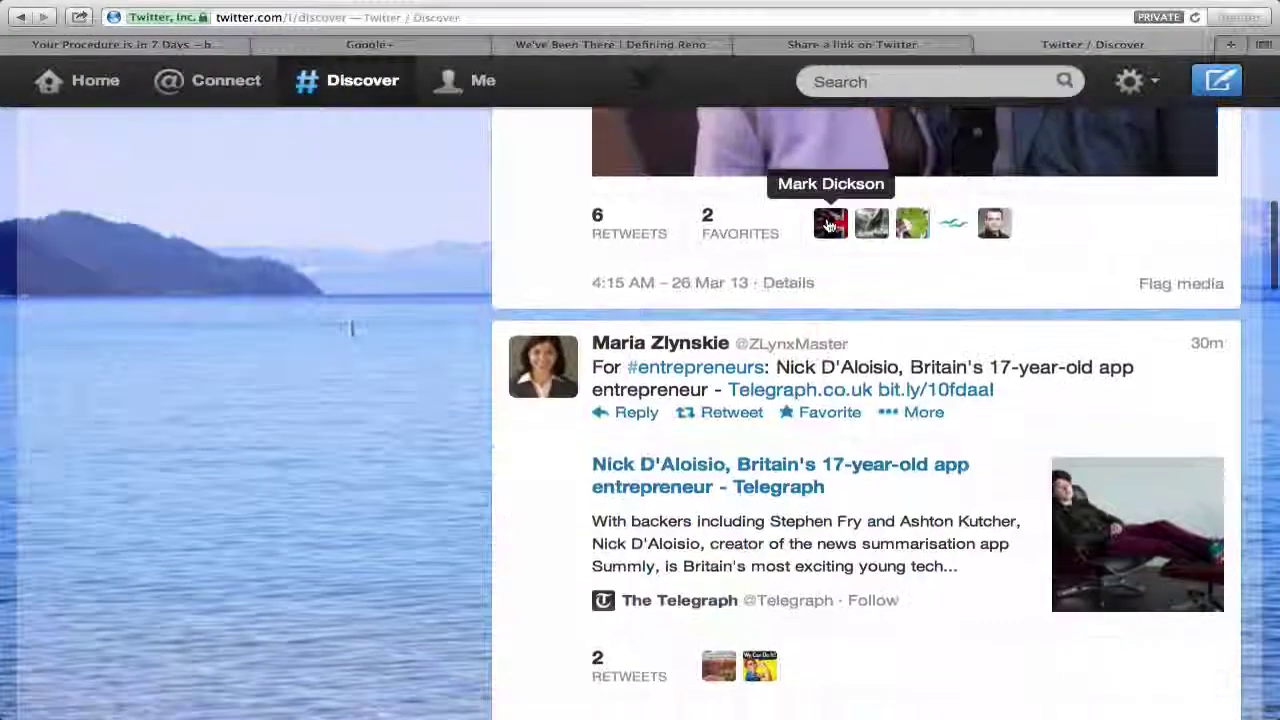
click(690, 343)
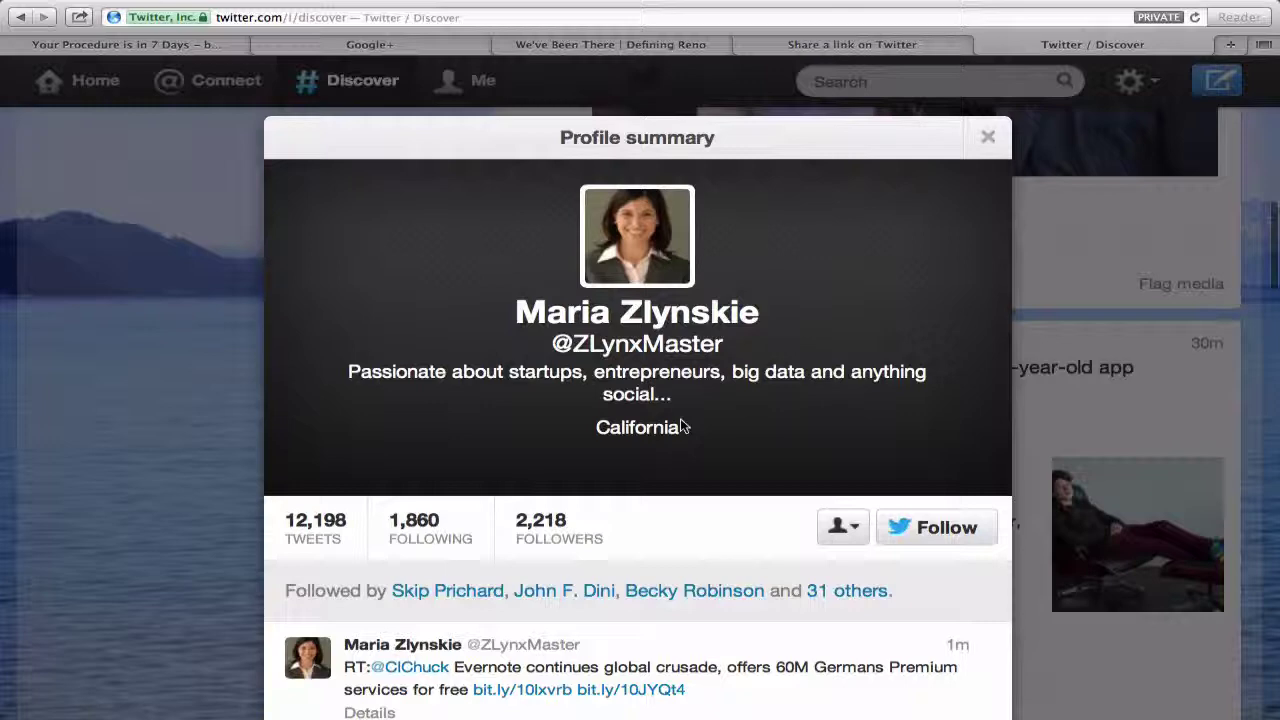
click(843, 526)
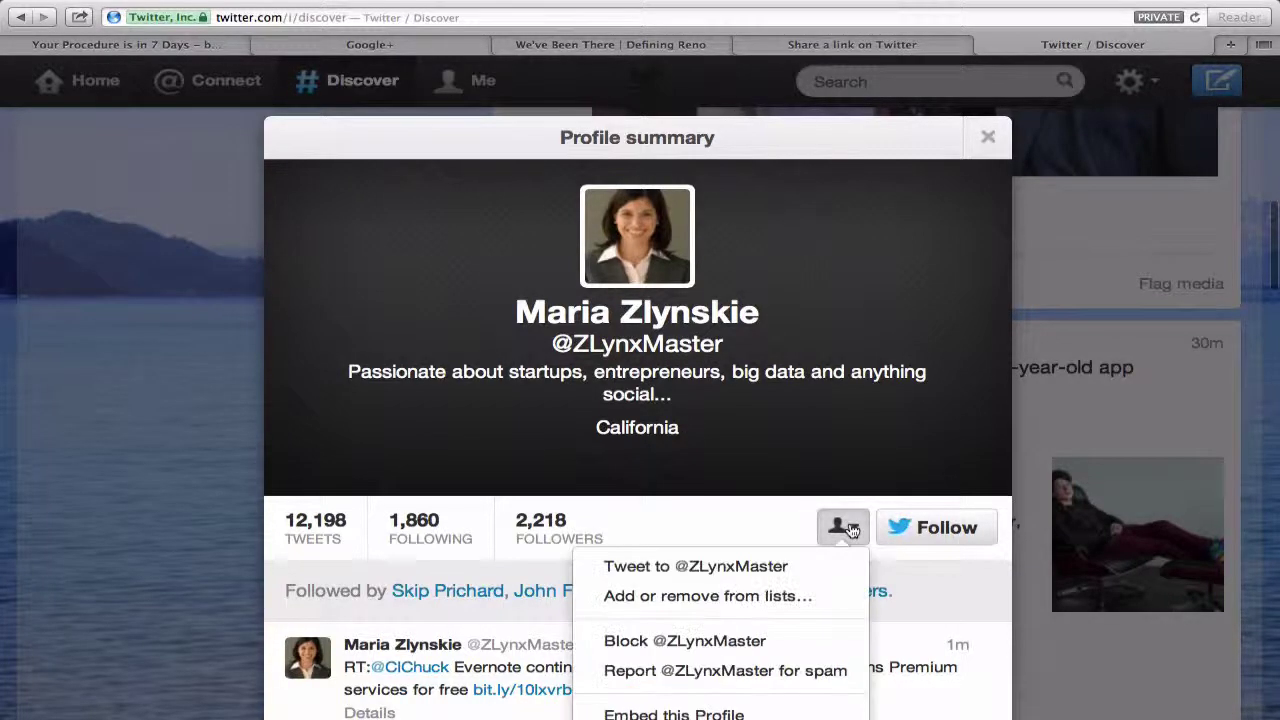
click(785, 596)
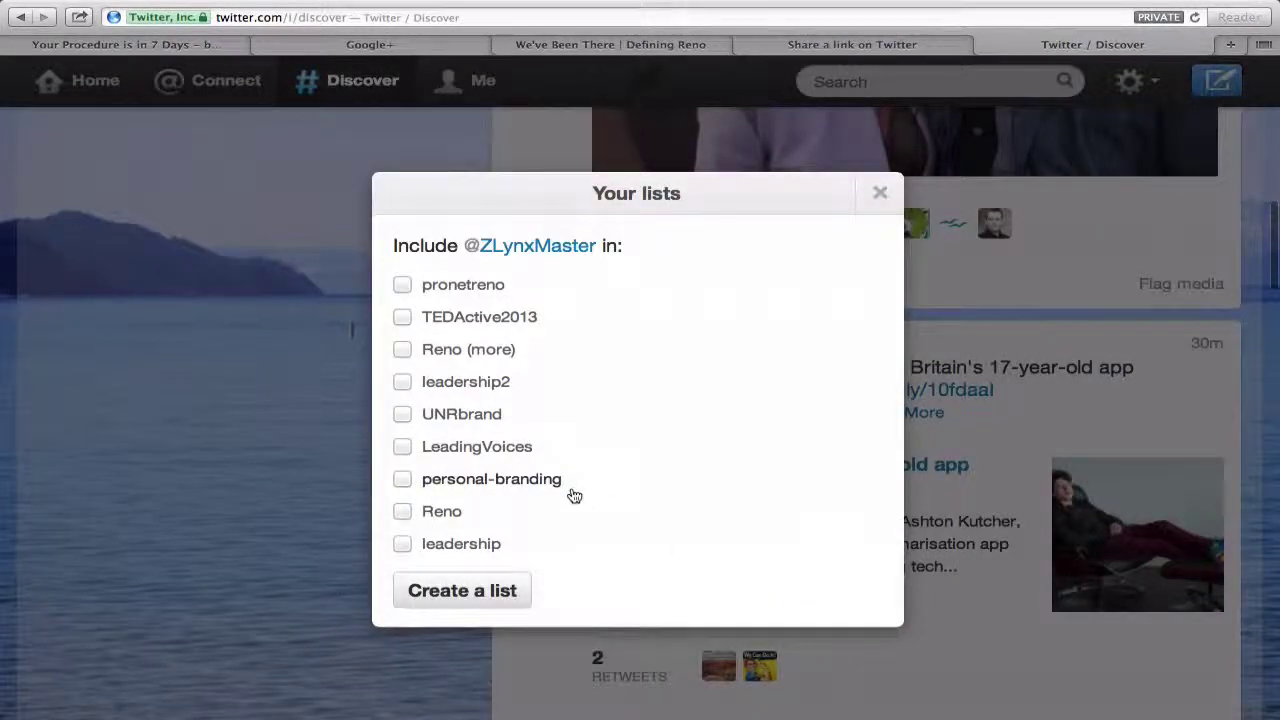
click(402, 480)
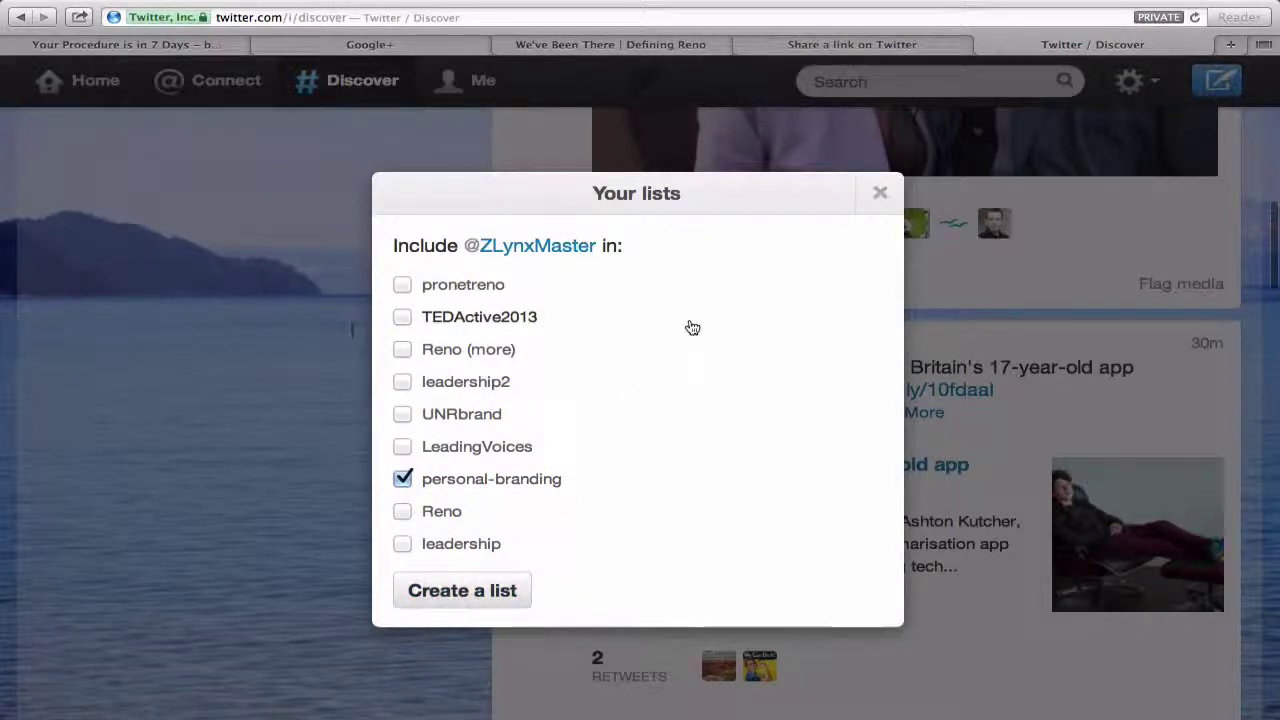
click(879, 194)
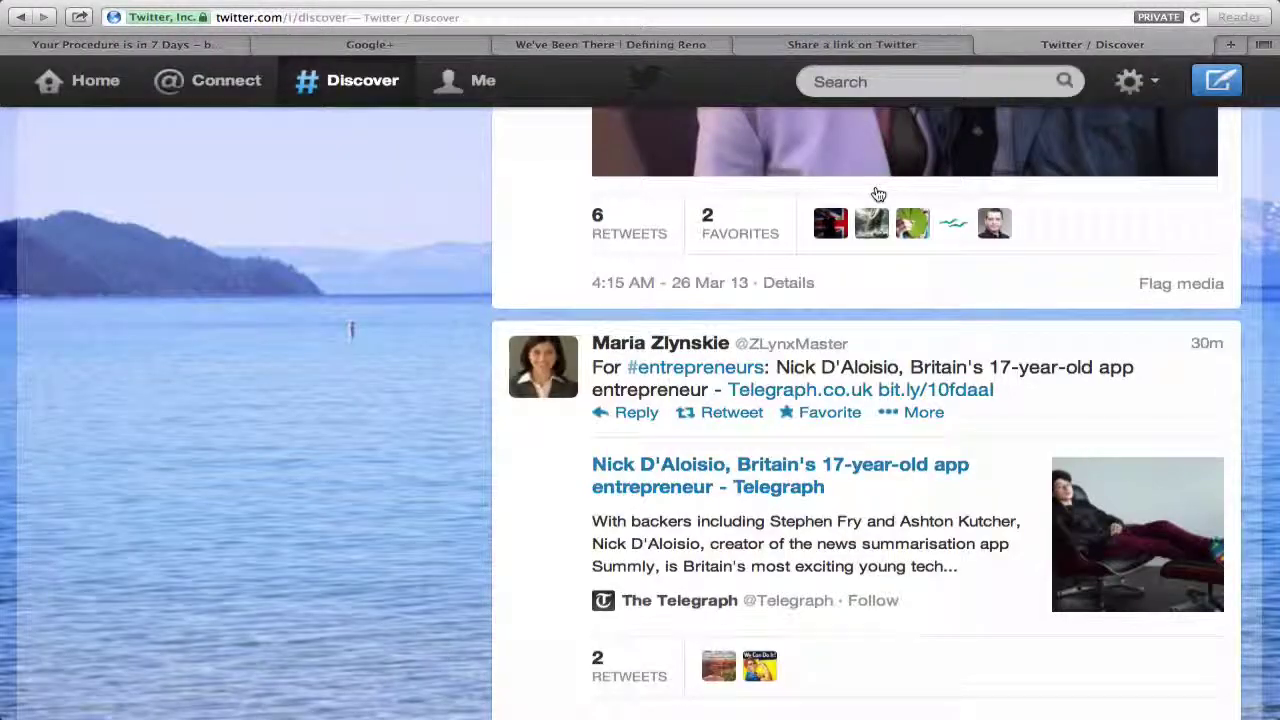
Scroll to the top of the Discover page and return to the Home timeline via the top navigation bar
scroll(877, 196, up, 5)
scroll(875, 195, up, 10)
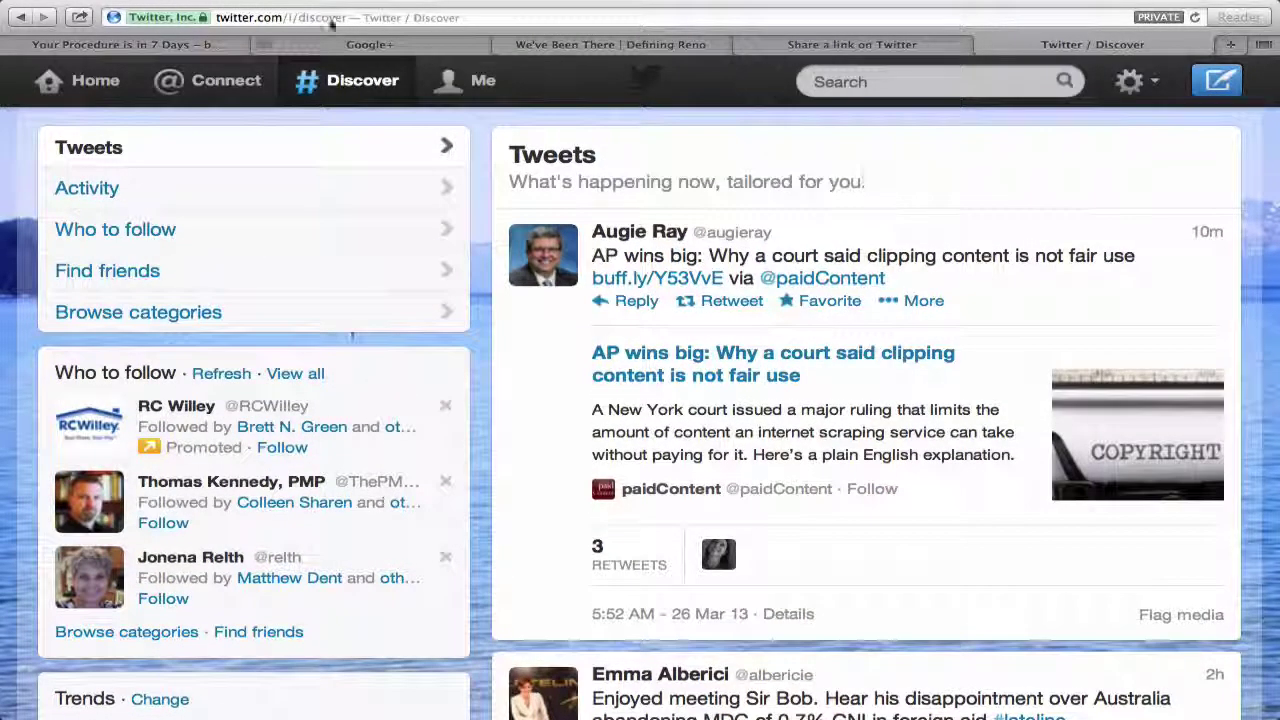
click(93, 86)
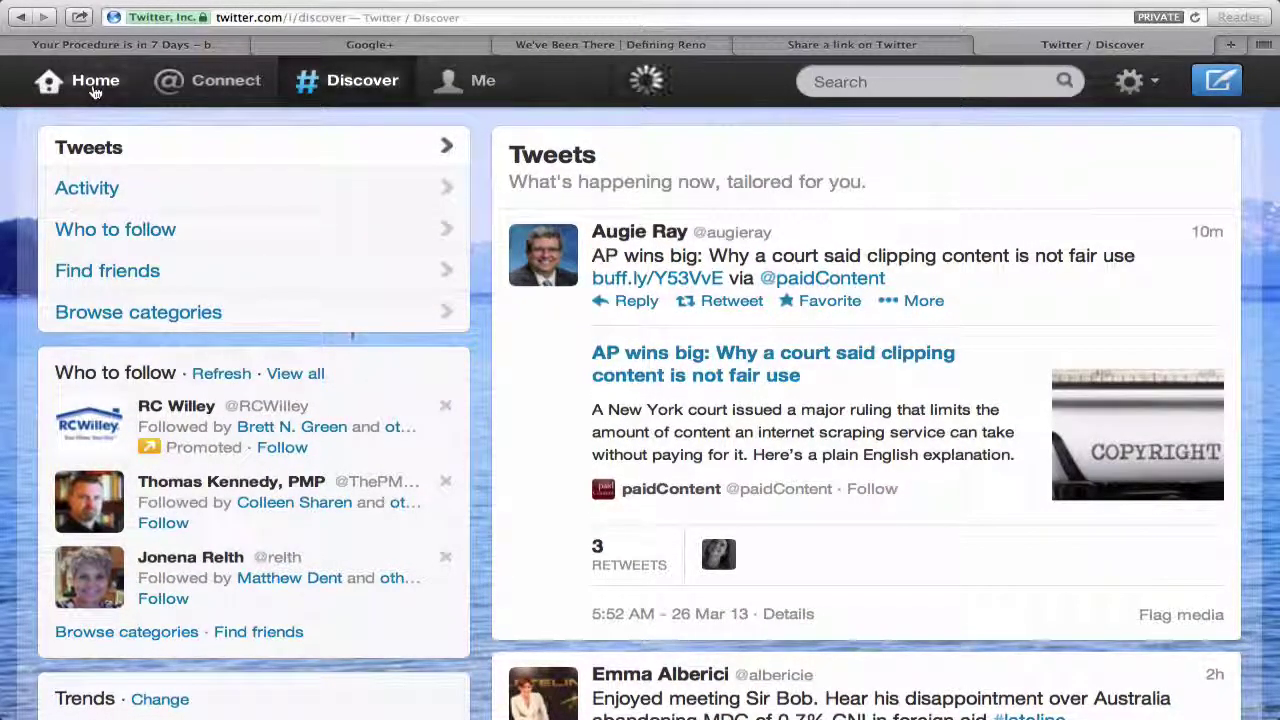